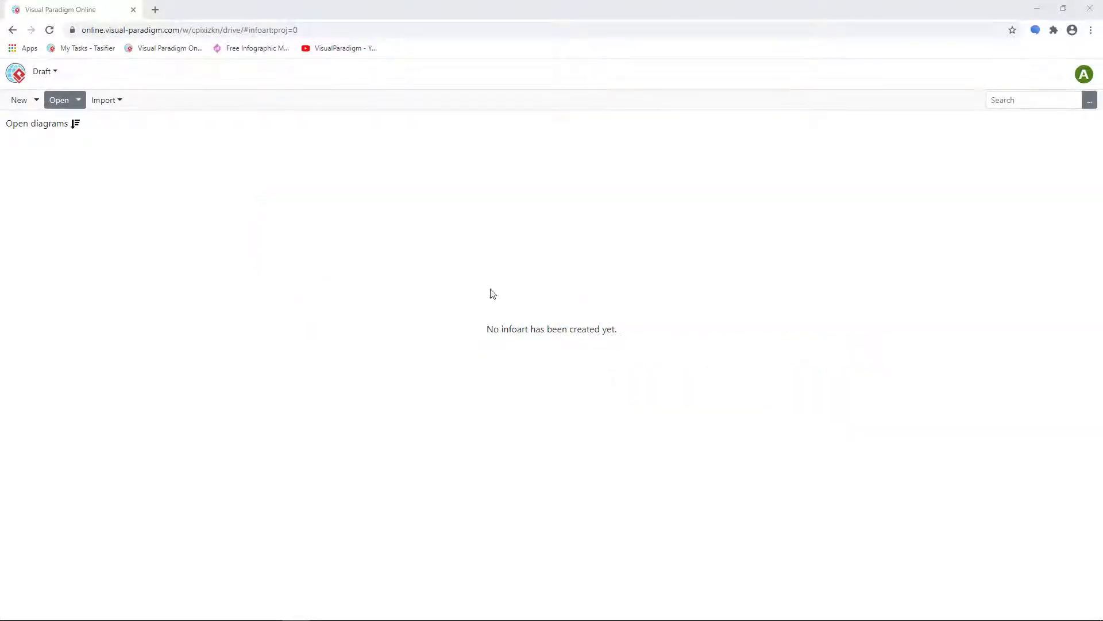
- Create a new design from the Blank Certificate template
left_click(19, 100)
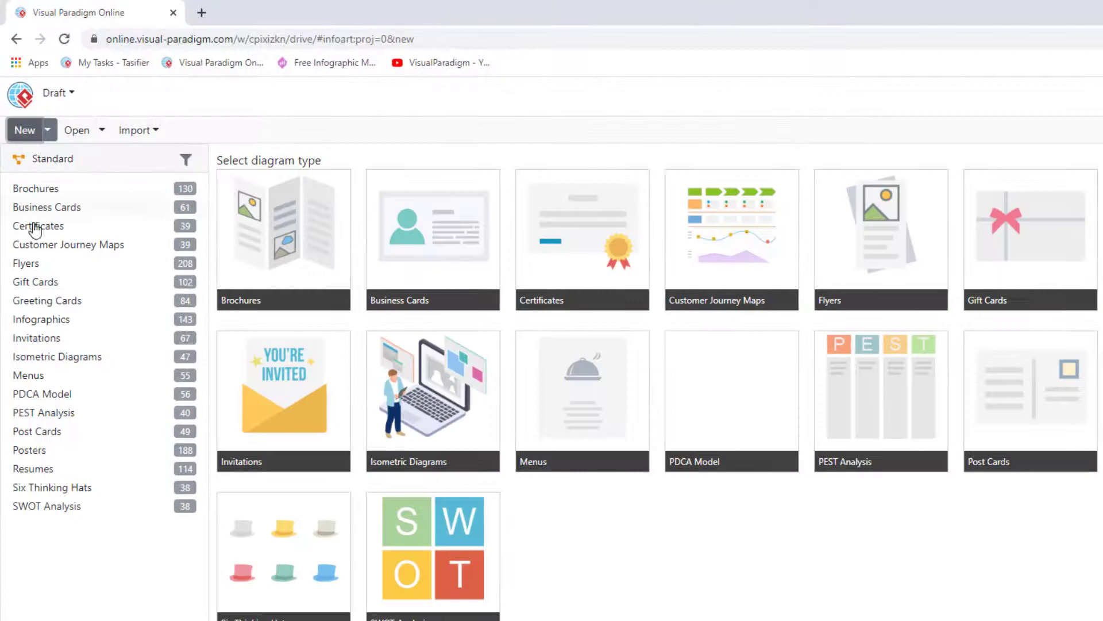
left_click(35, 225)
left_click(284, 229)
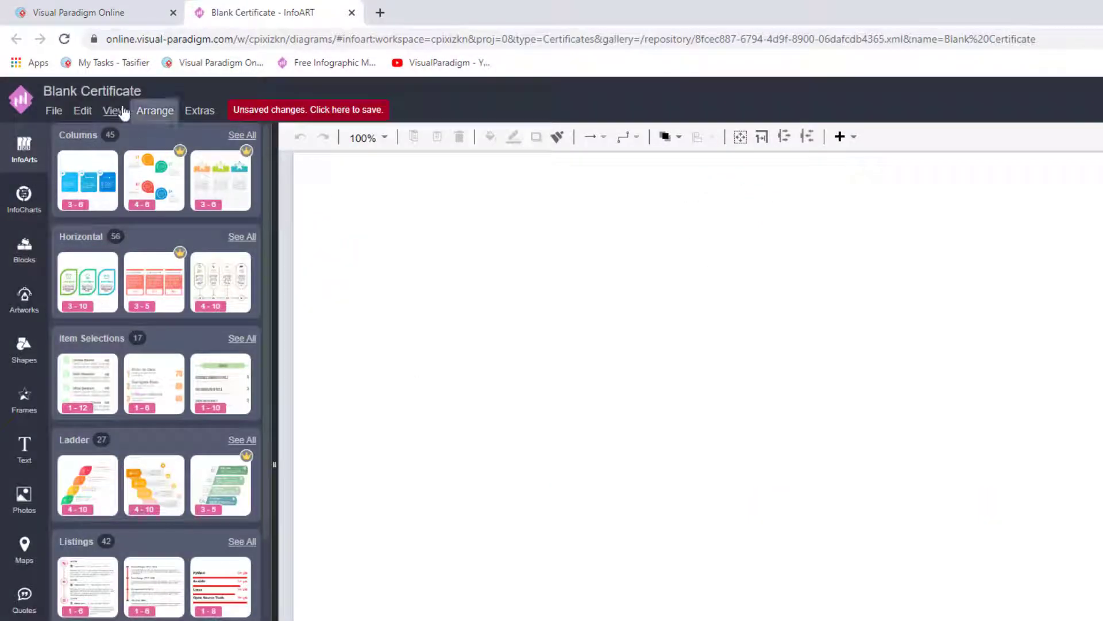
- Rename the untitled design to 'Coffee Certificate' and save it
left_click(113, 97)
type("Coffee Certificate")
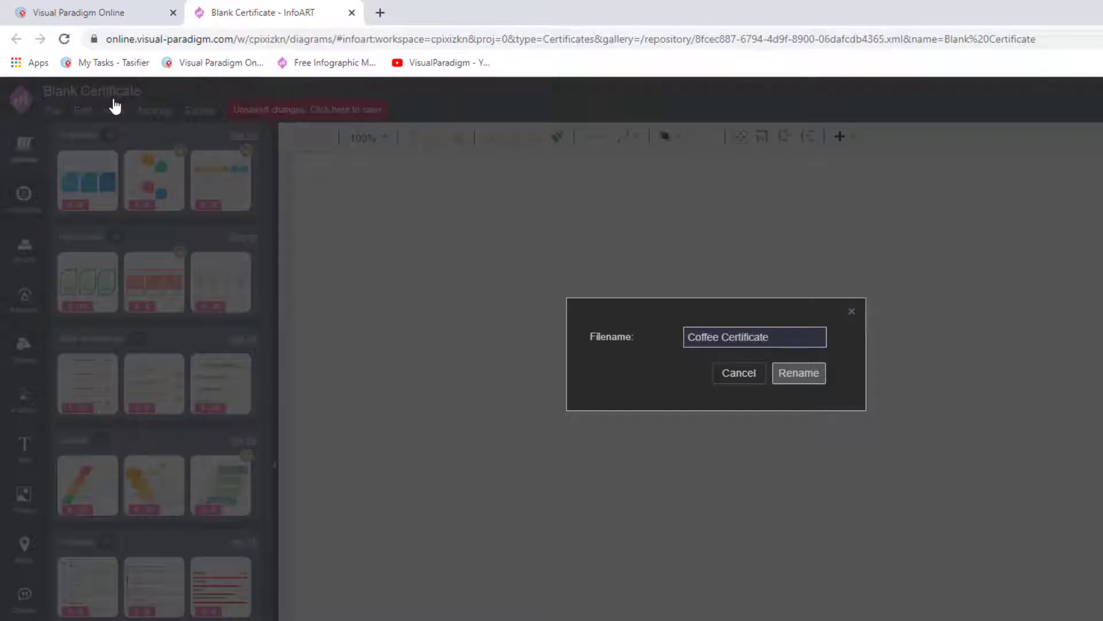
key("Return")
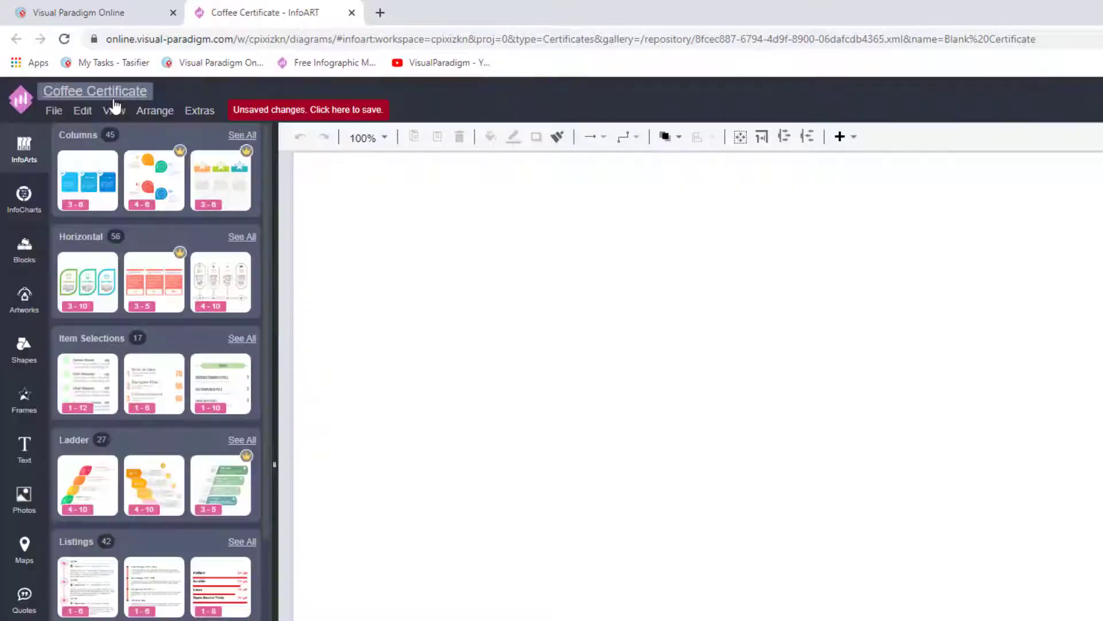
left_click(54, 111)
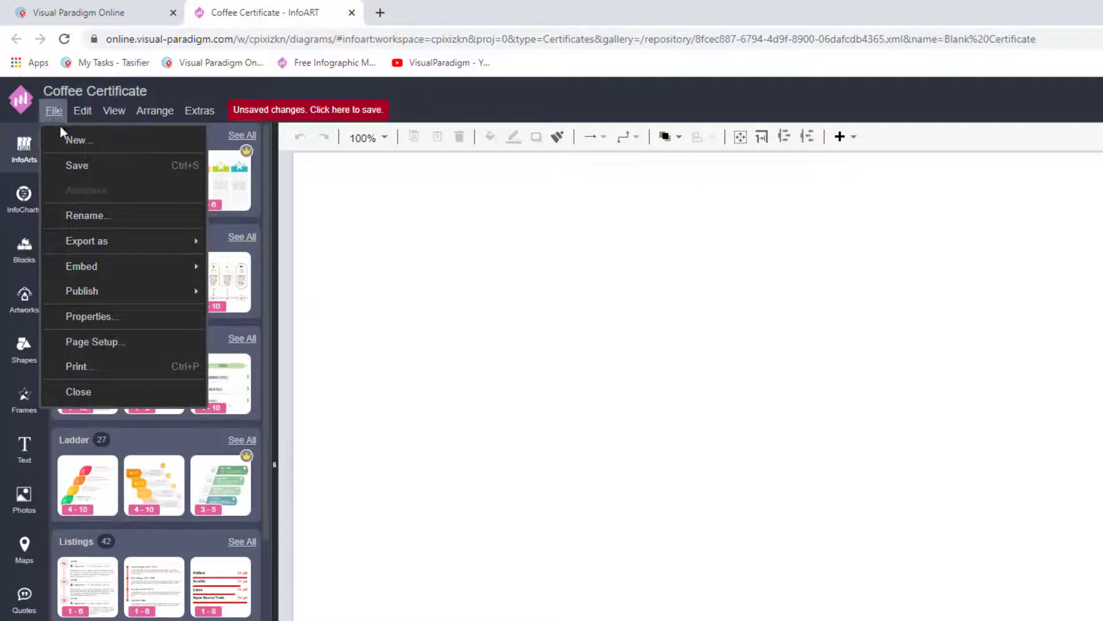
left_click(78, 165)
left_click(747, 404)
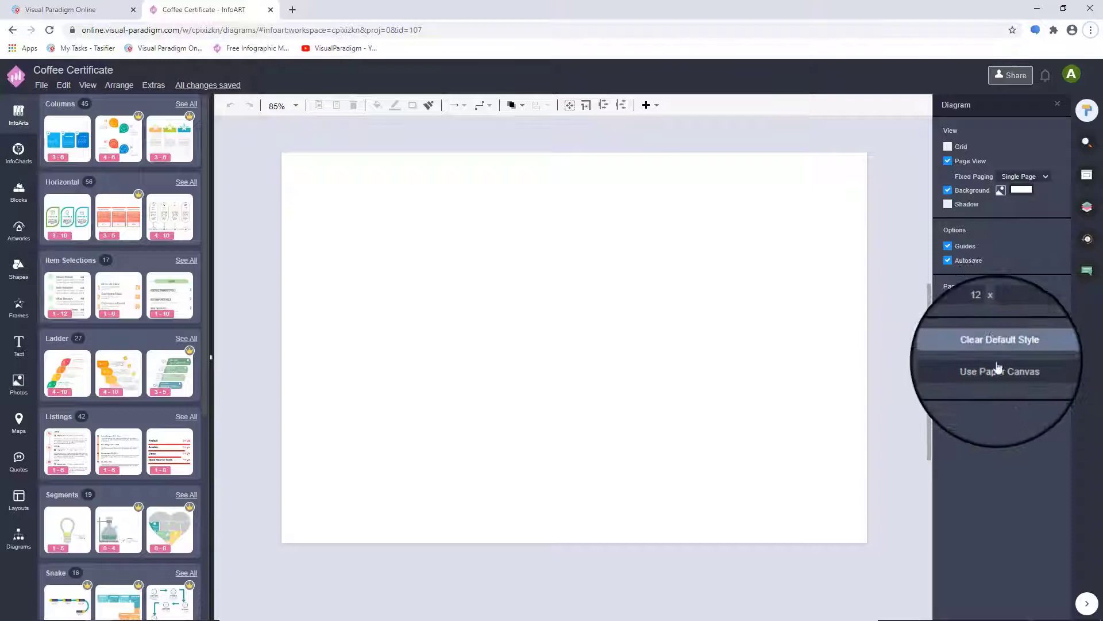
- Fill the page background with a coffee-beans photo from a 'coffee' photo search
left_click(993, 369)
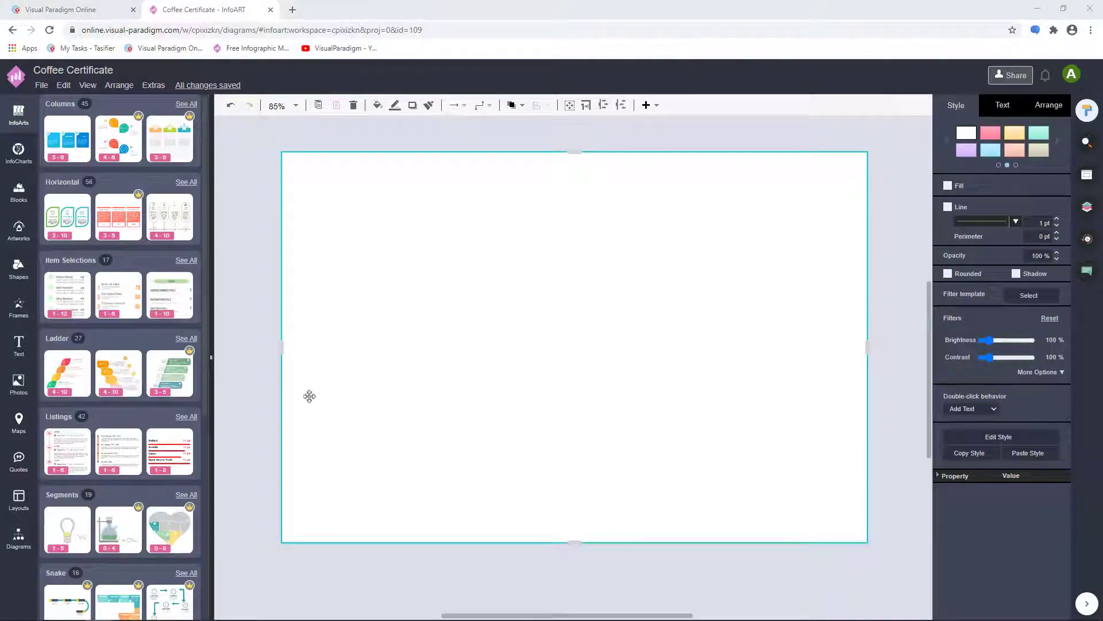
left_click(19, 382)
type("c")
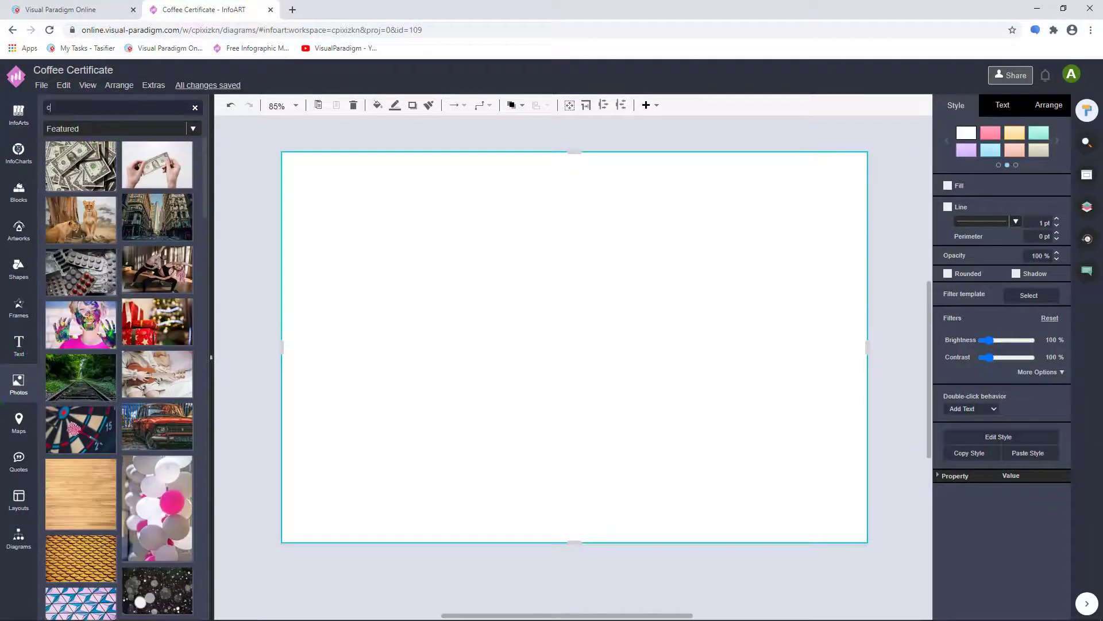
type("offee")
key("Return")
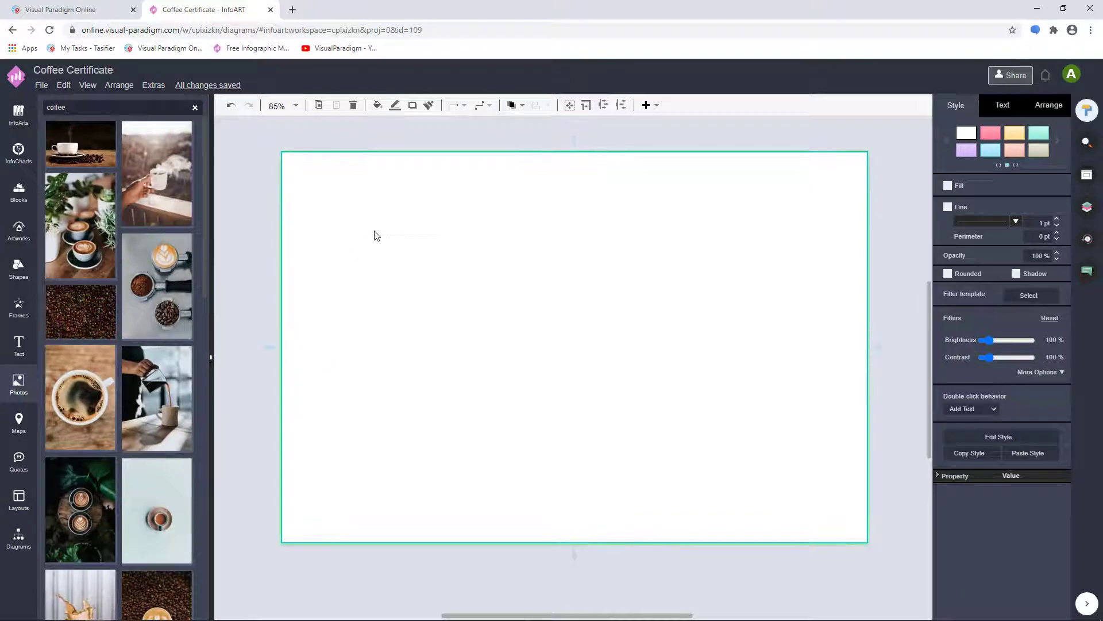
left_click(374, 235)
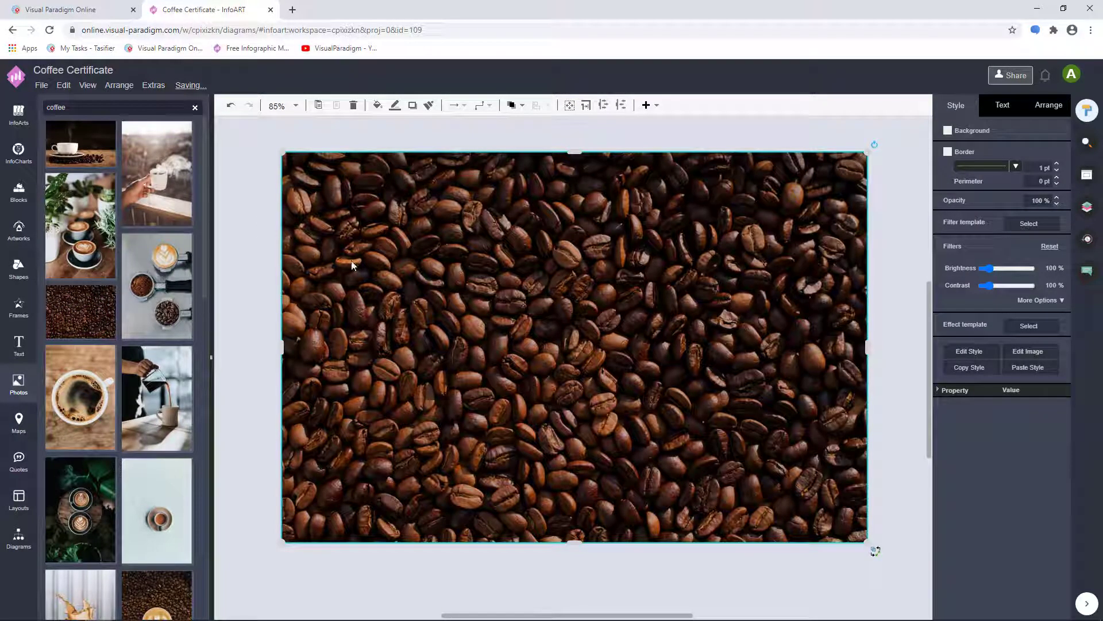
- Drop a grid layout over the coffee photo using Fill Here
left_click(18, 501)
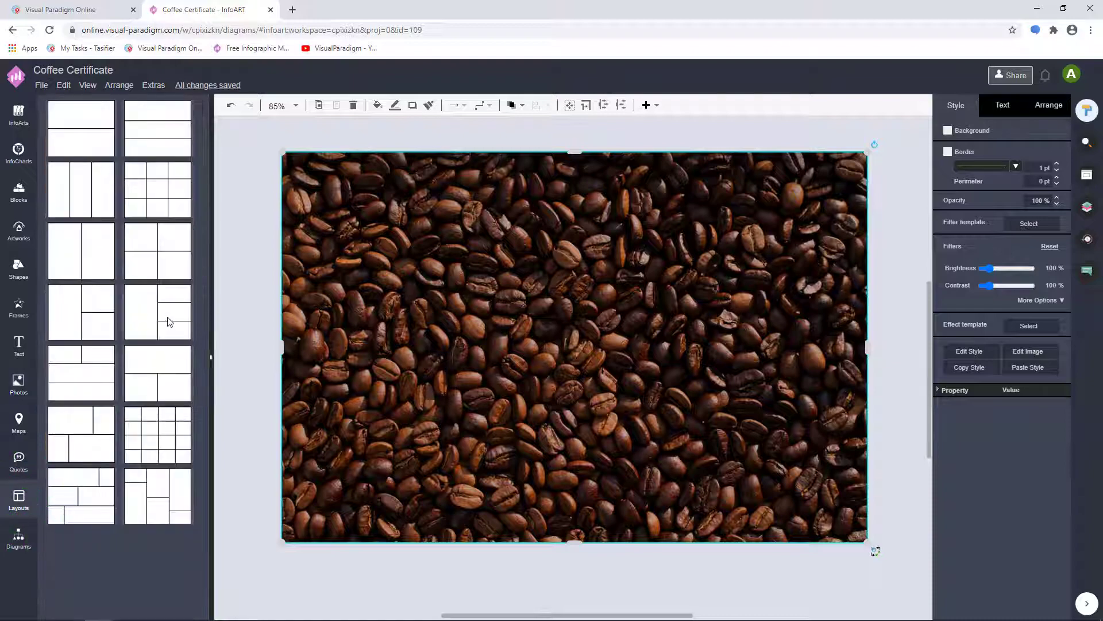
left_click_drag(168, 319, 483, 283)
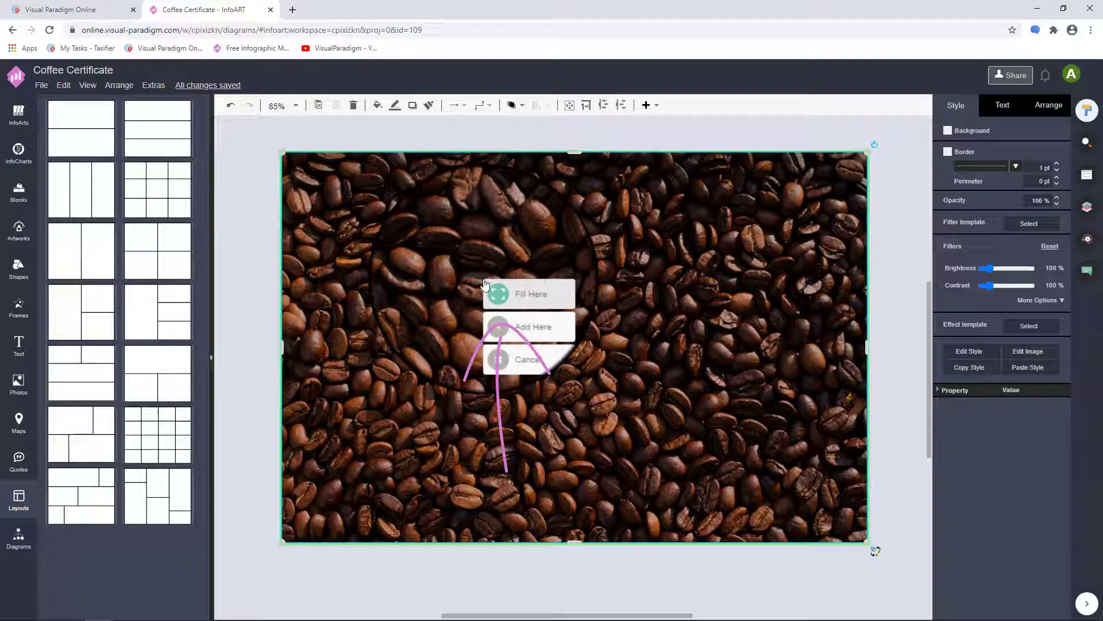
left_click(484, 283)
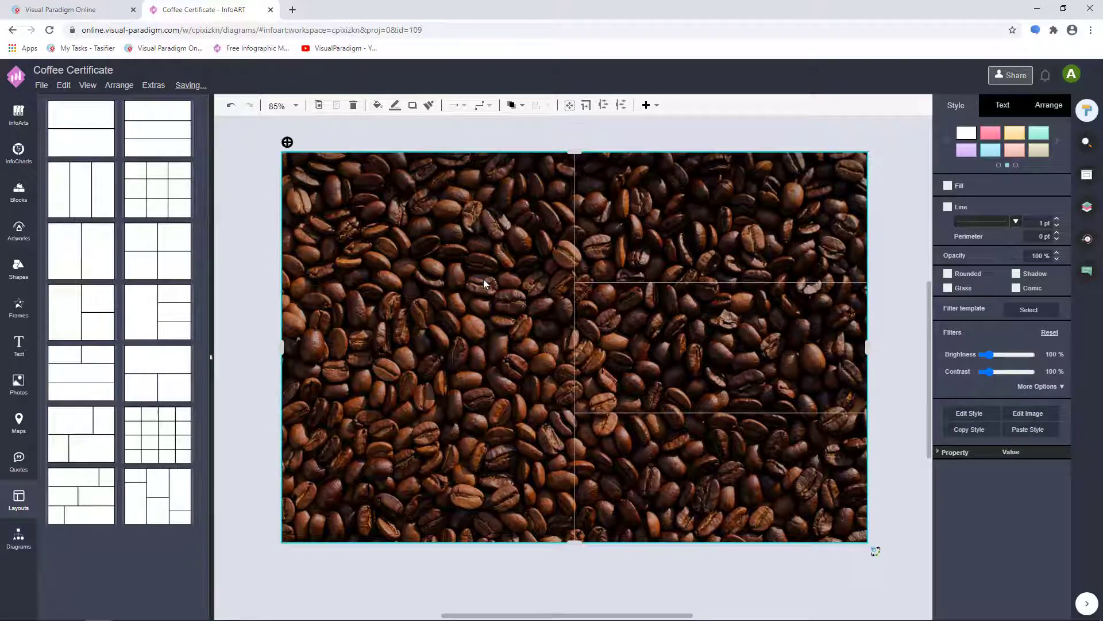
- Narrow the left cell and stretch the right cell to near the top and bottom
left_click(485, 284)
left_click_drag(575, 345, 401, 346)
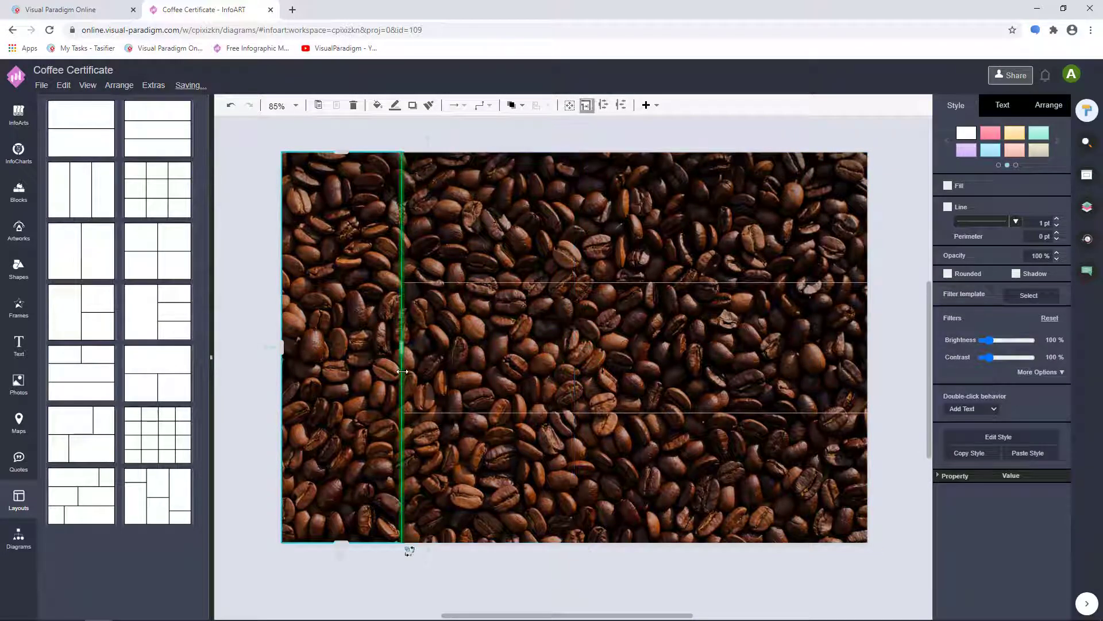
left_click(629, 319)
left_click_drag(635, 282, 636, 197)
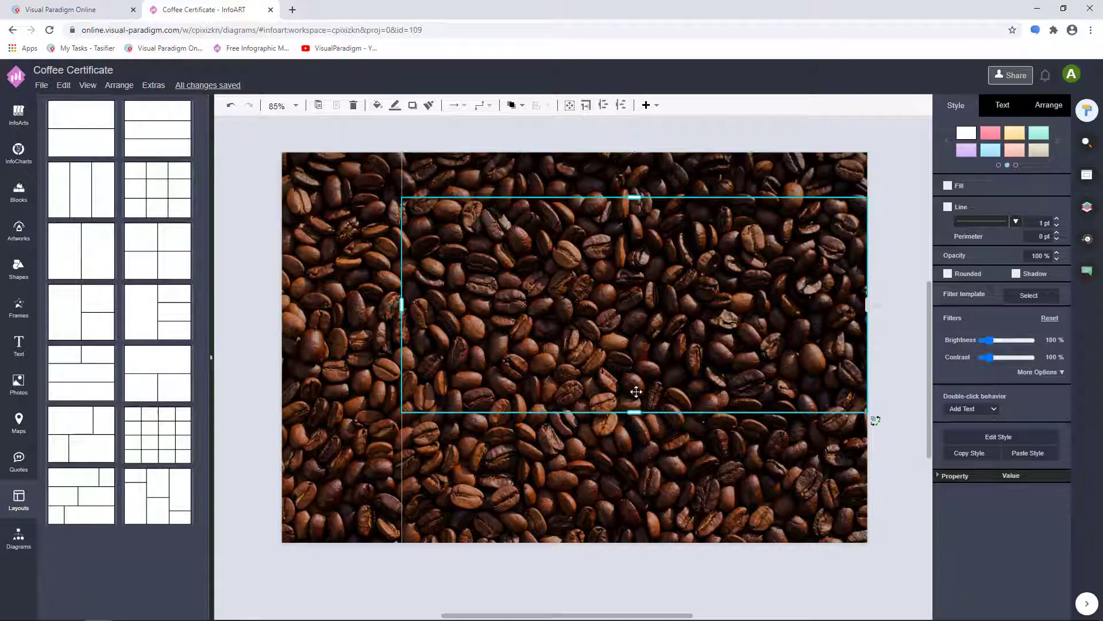
left_click_drag(634, 412, 633, 502)
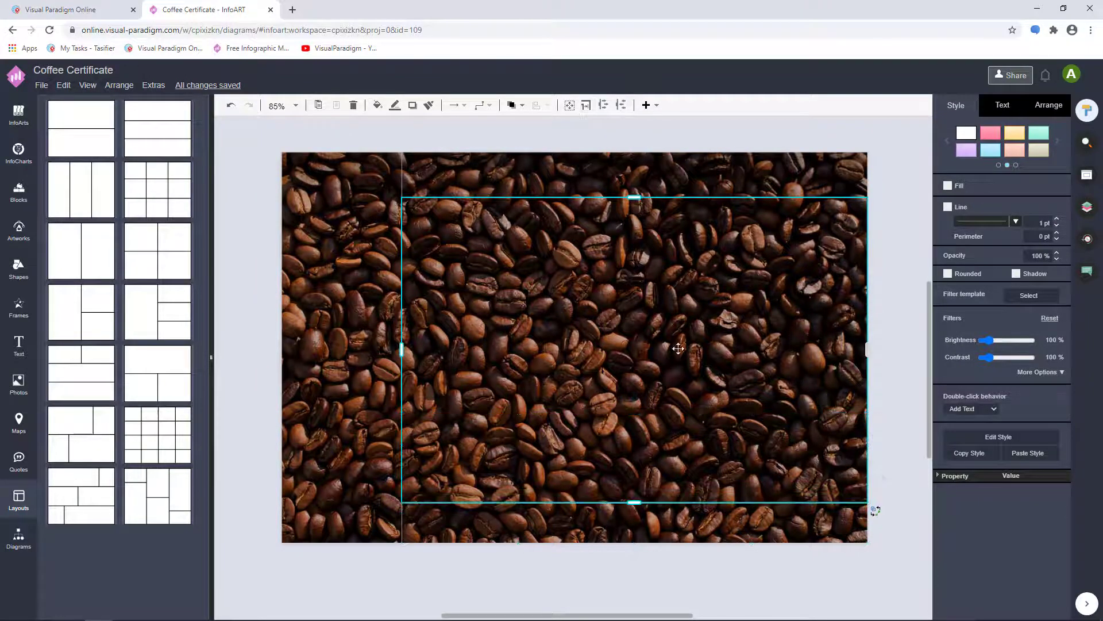
- Give the large right cell a solid light grey fill
left_click(948, 186)
left_click(1047, 185)
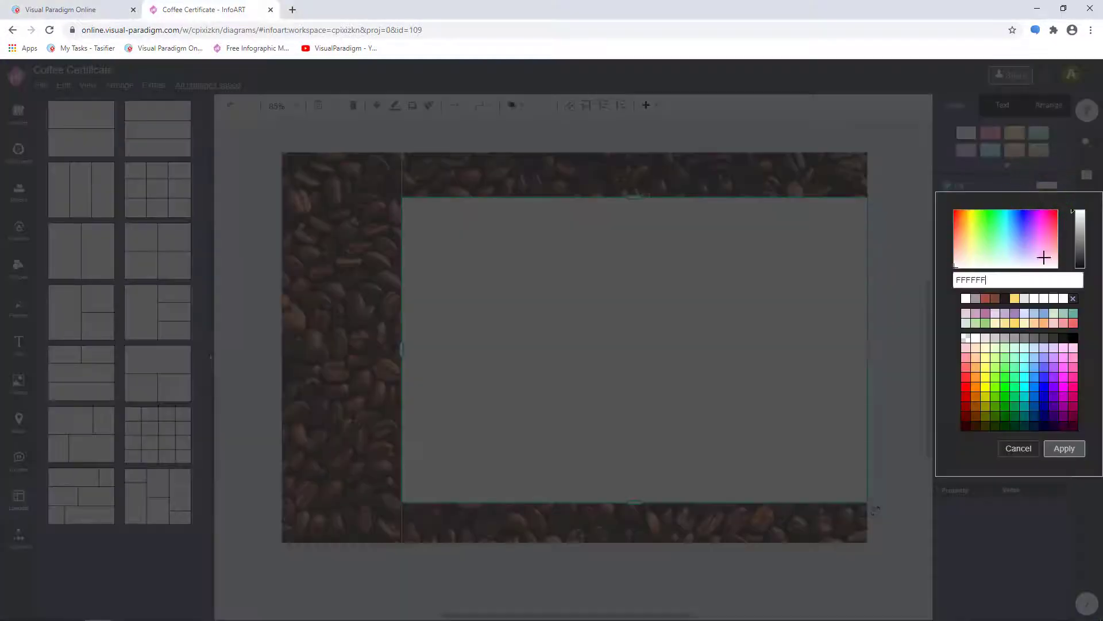
left_click(1025, 300)
left_click(1065, 449)
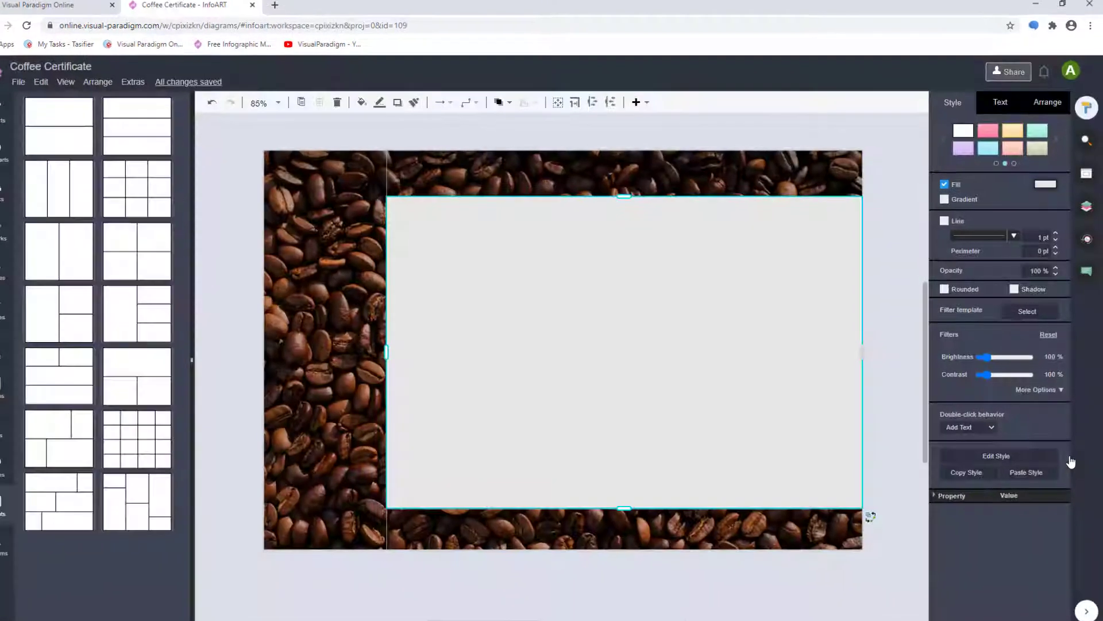
- Rename the Default layer to 'Block' and lock it
left_click(1085, 202)
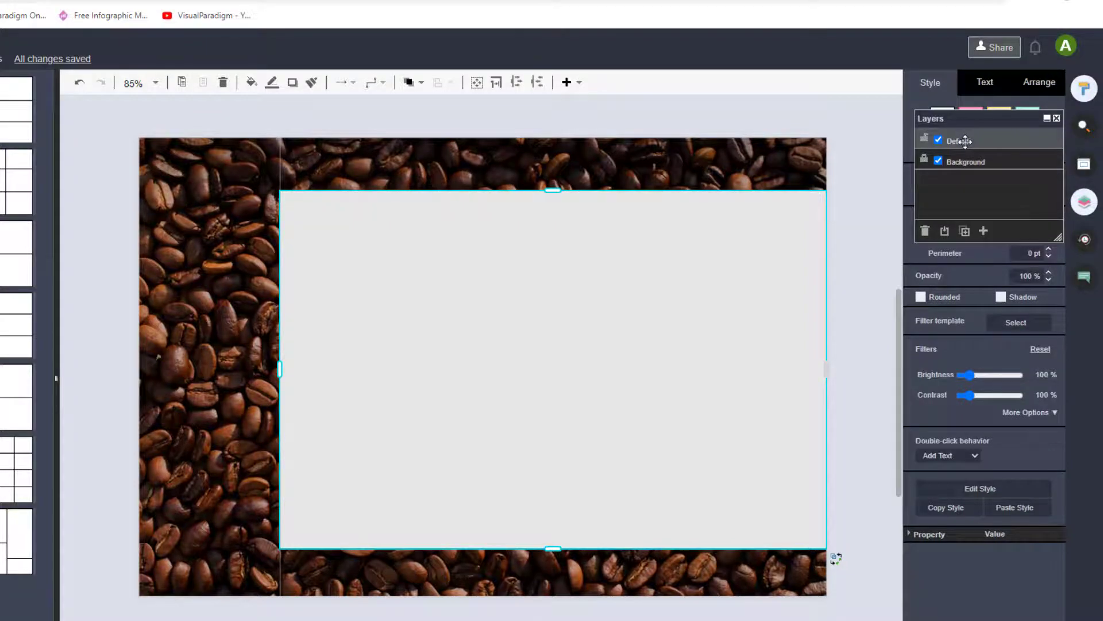
double_click(965, 140)
type("Block")
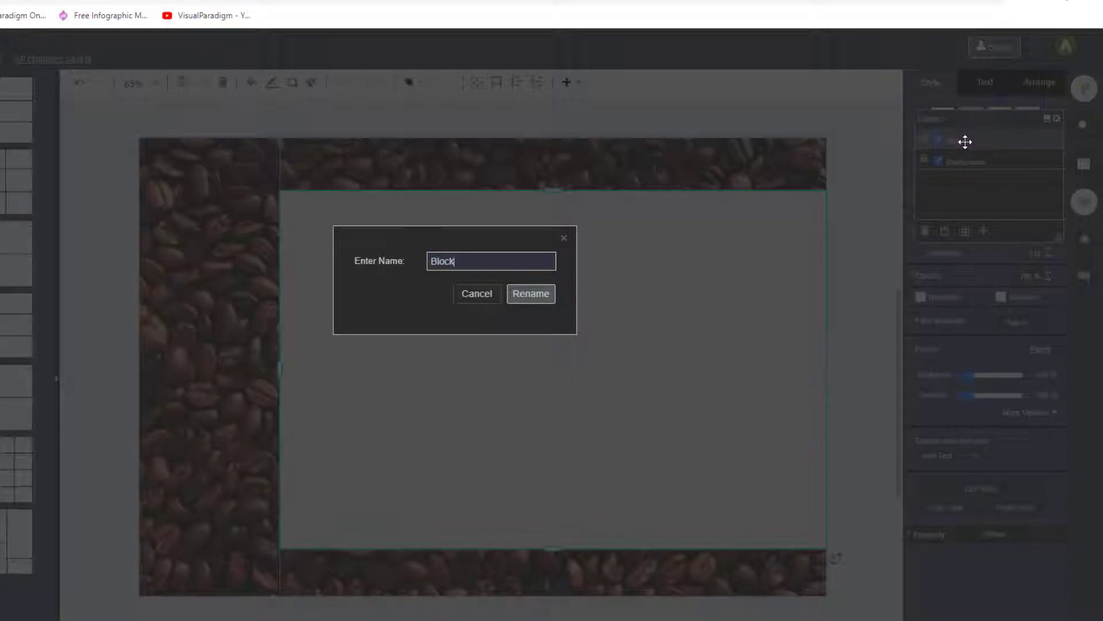
key("Return")
left_click(923, 140)
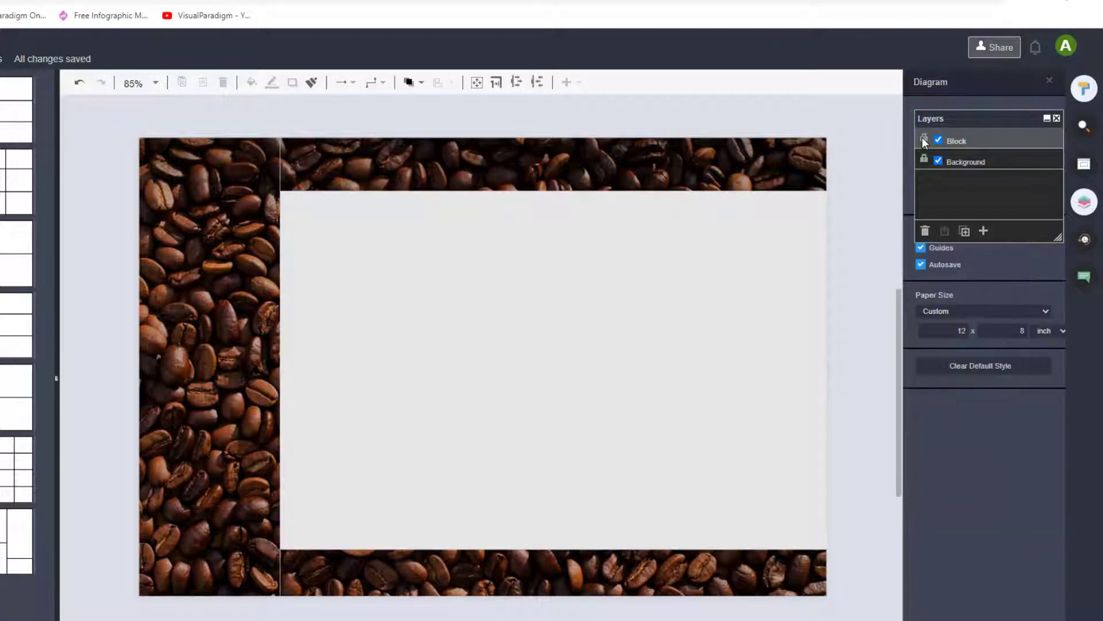
- Add a new top layer named 'Label'
left_click(983, 231)
double_click(981, 143)
type("L")
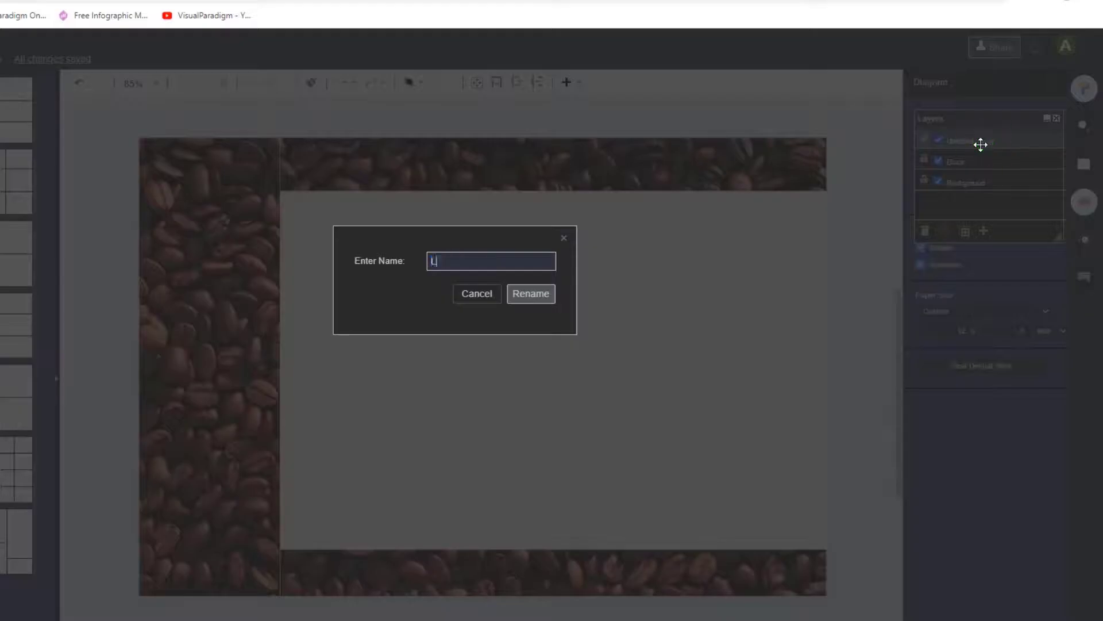
type("abel")
key("Return")
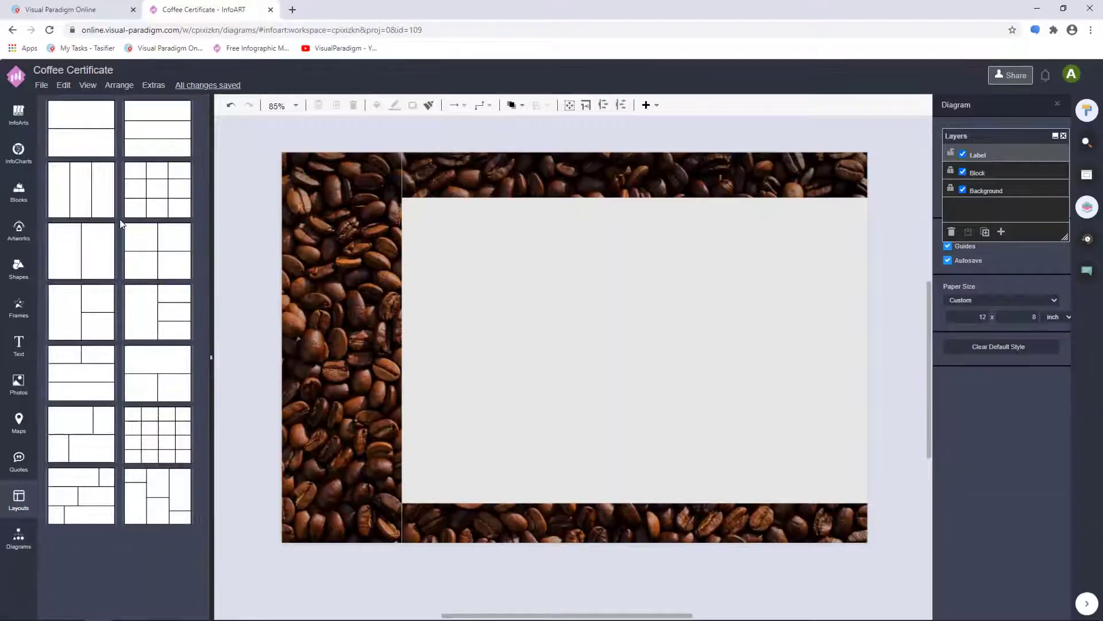
- Add a blue Dynamic Blocks shape at the top-left and stretch it into a tall pennant
left_click(19, 268)
left_click(190, 422)
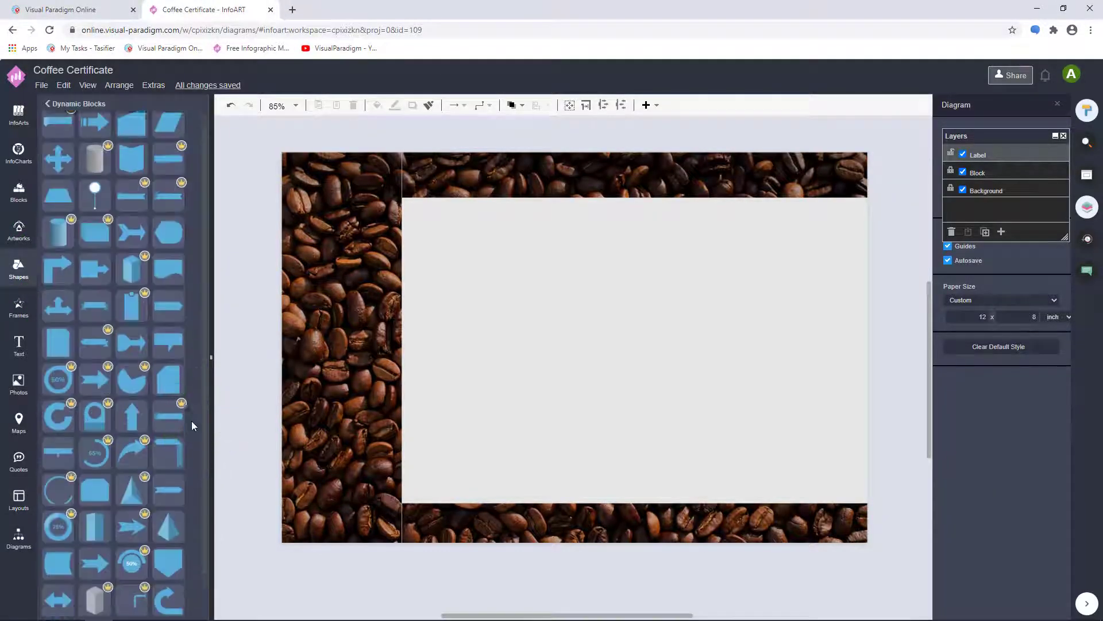
scroll(192, 420, "down", 1)
left_click(169, 525)
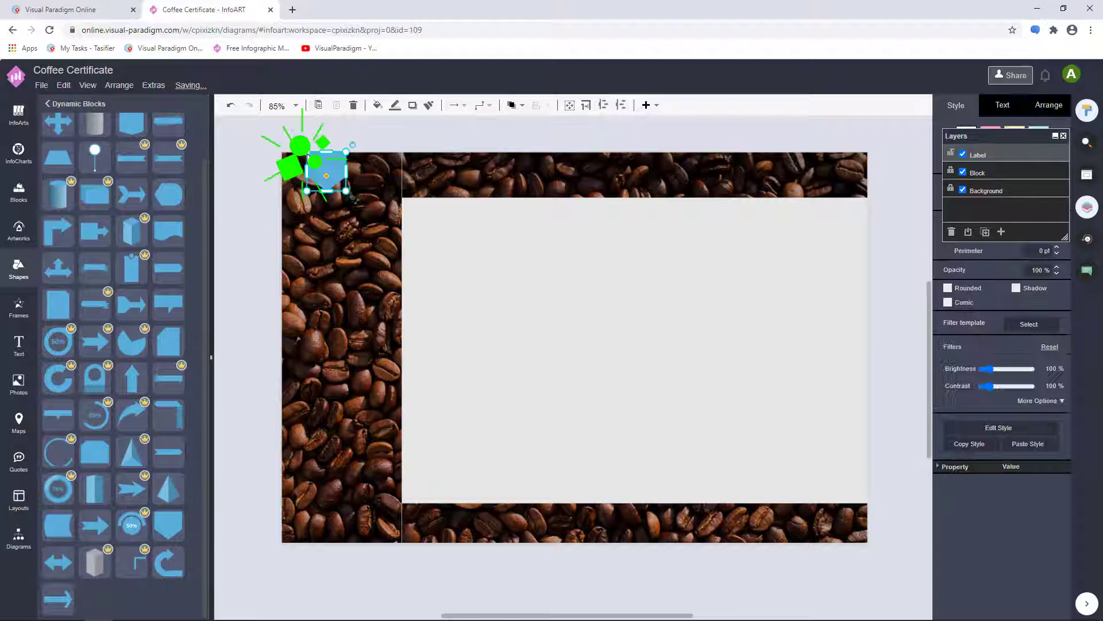
left_click_drag(347, 193, 366, 460)
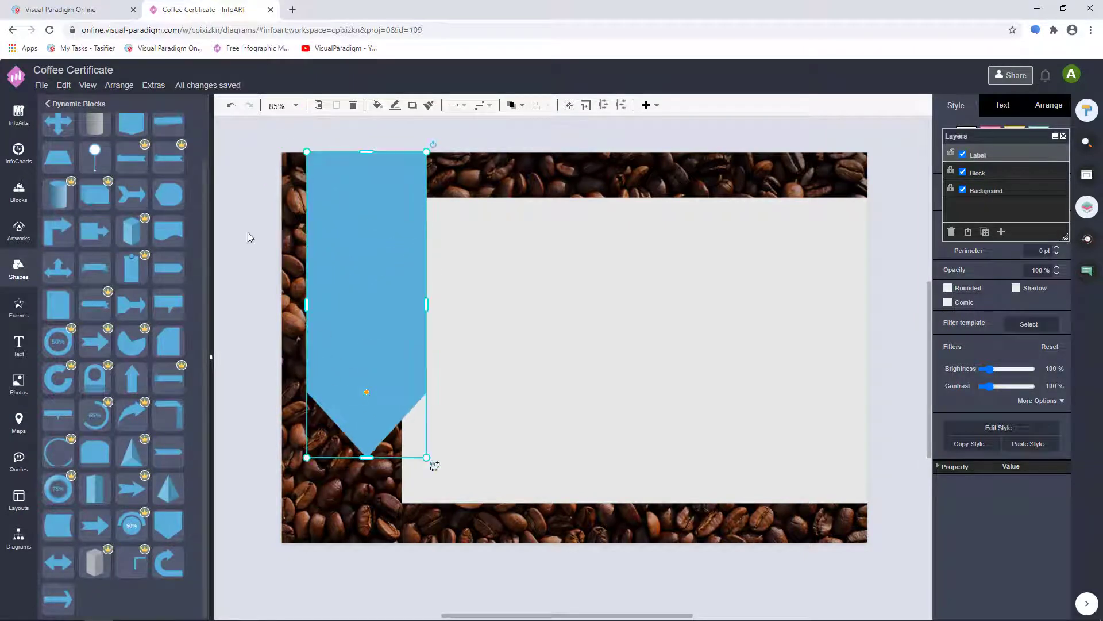
- Change the pennant's fill to a pasted dark brown hex colour
left_click(94, 105)
left_click_drag(956, 135, 933, 464)
left_click(1041, 187)
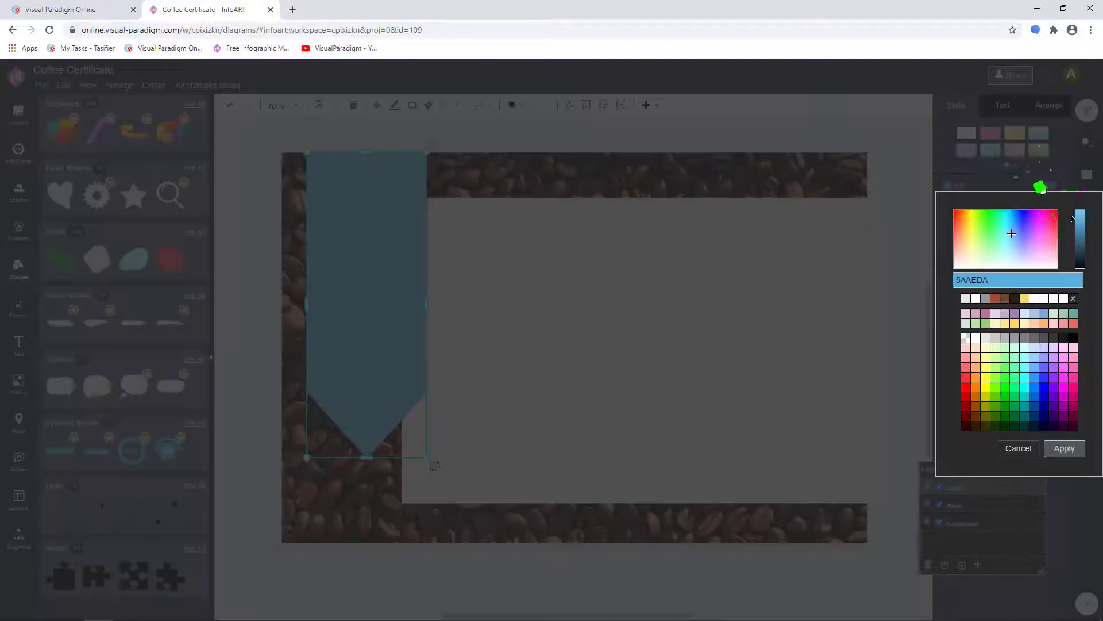
type("26211B")
left_click(1062, 449)
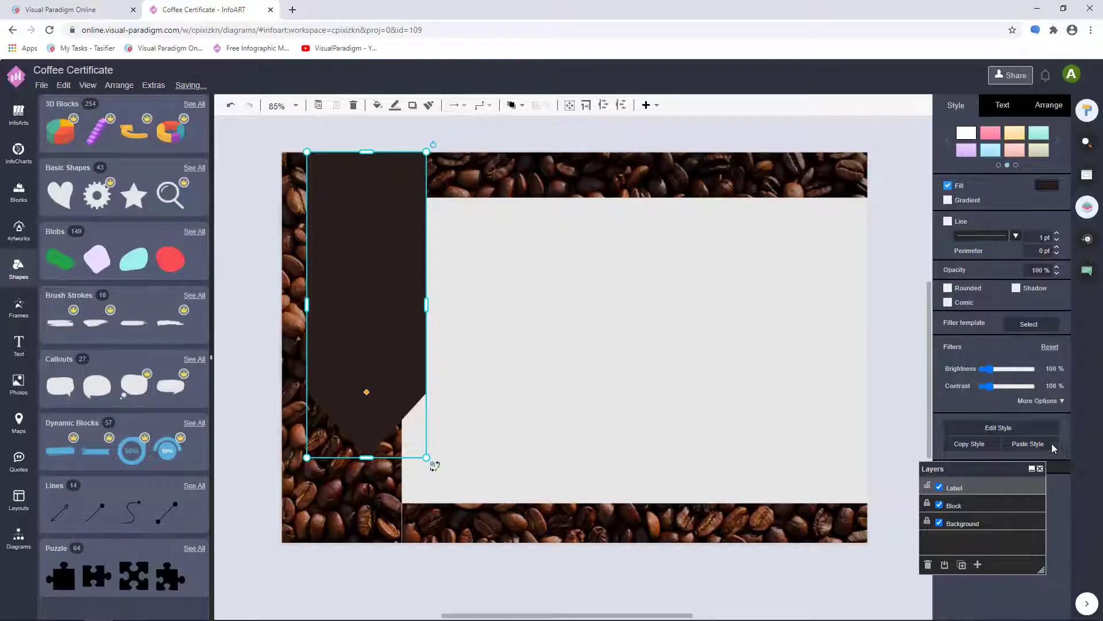
left_click(20, 238)
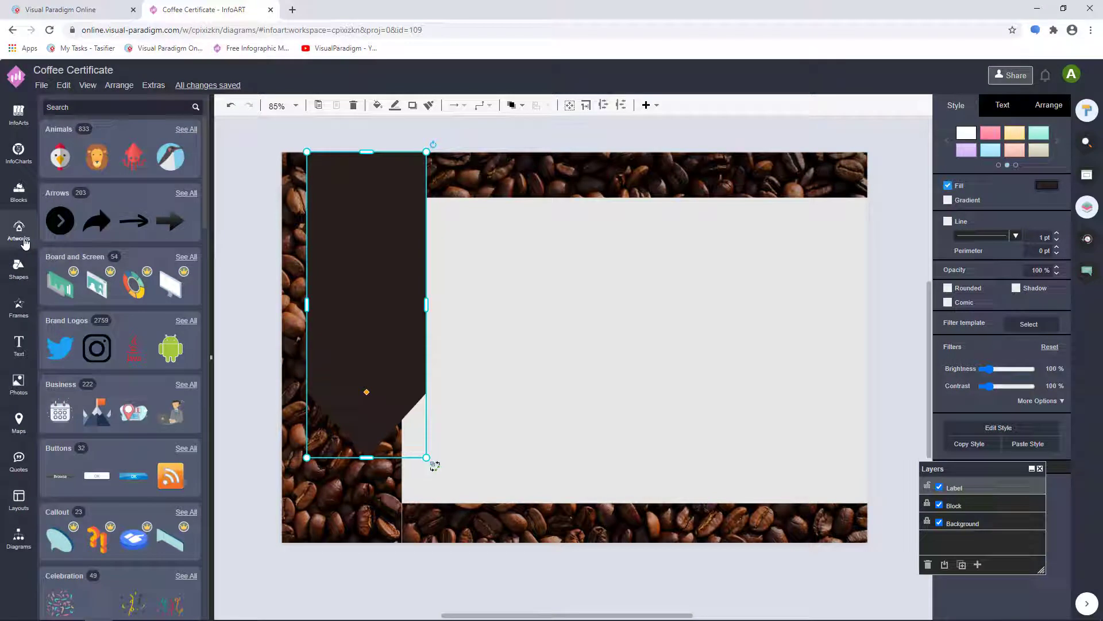
scroll(148, 259, "down", 5)
scroll(162, 302, "down", 5)
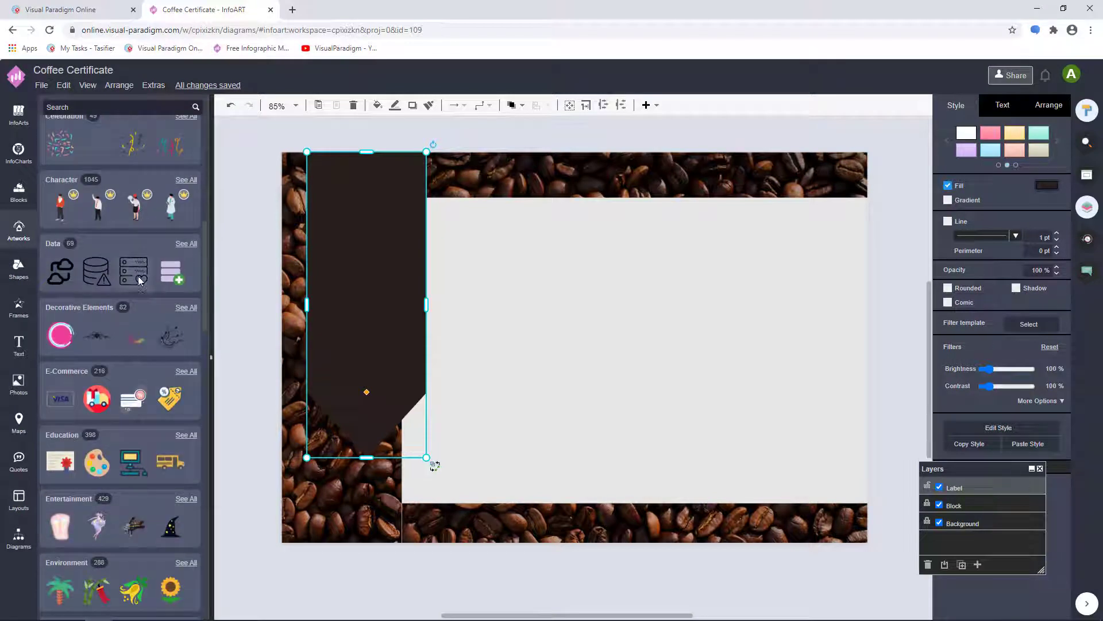
- Place a silhouette laurel wreath at the top of the pennant and enlarge it slightly
left_click(184, 309)
left_click(79, 138)
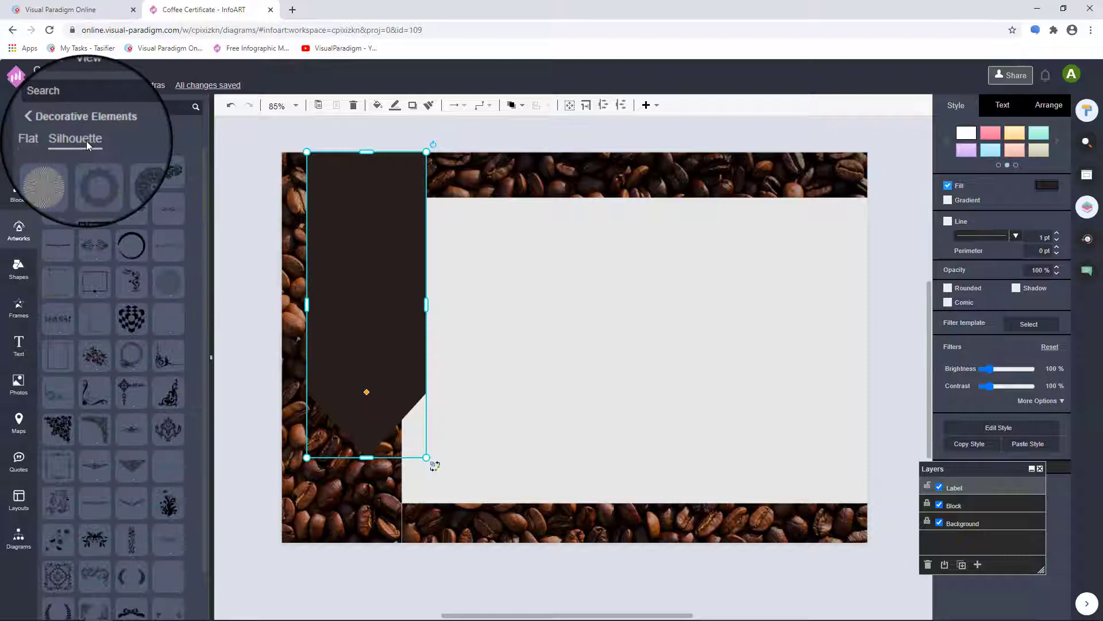
left_click_drag(59, 547, 321, 177)
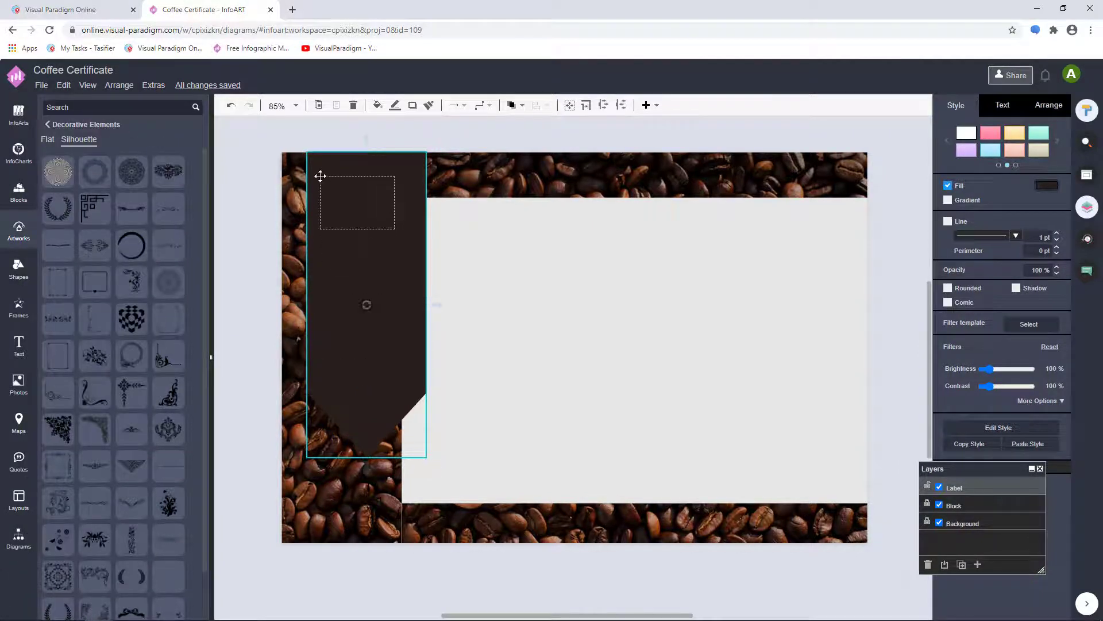
left_click_drag(387, 227, 413, 261)
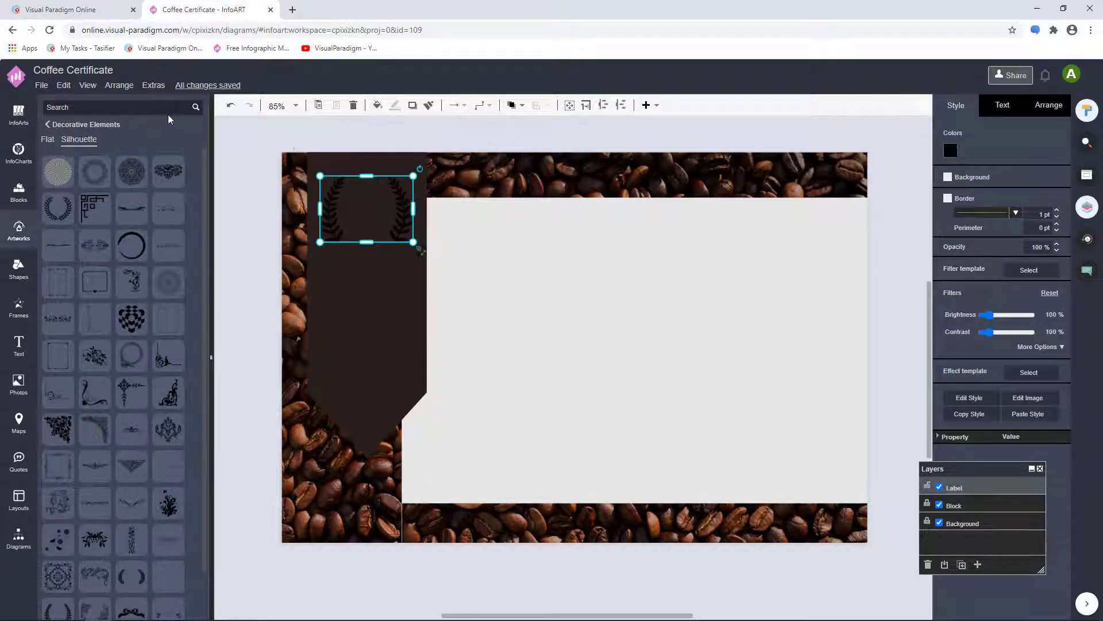
- Add a coffee cup artwork from a 'coffee' search, sized to fit inside the wreath
left_click(78, 124)
key("Return")
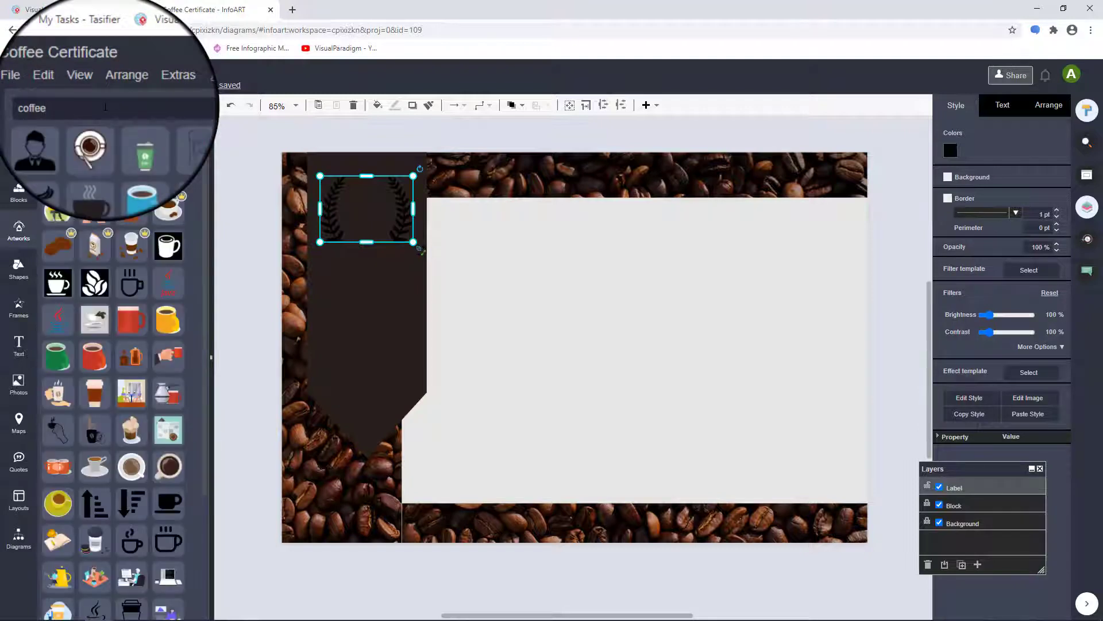
left_click_drag(131, 541, 339, 184)
left_click_drag(410, 254, 393, 236)
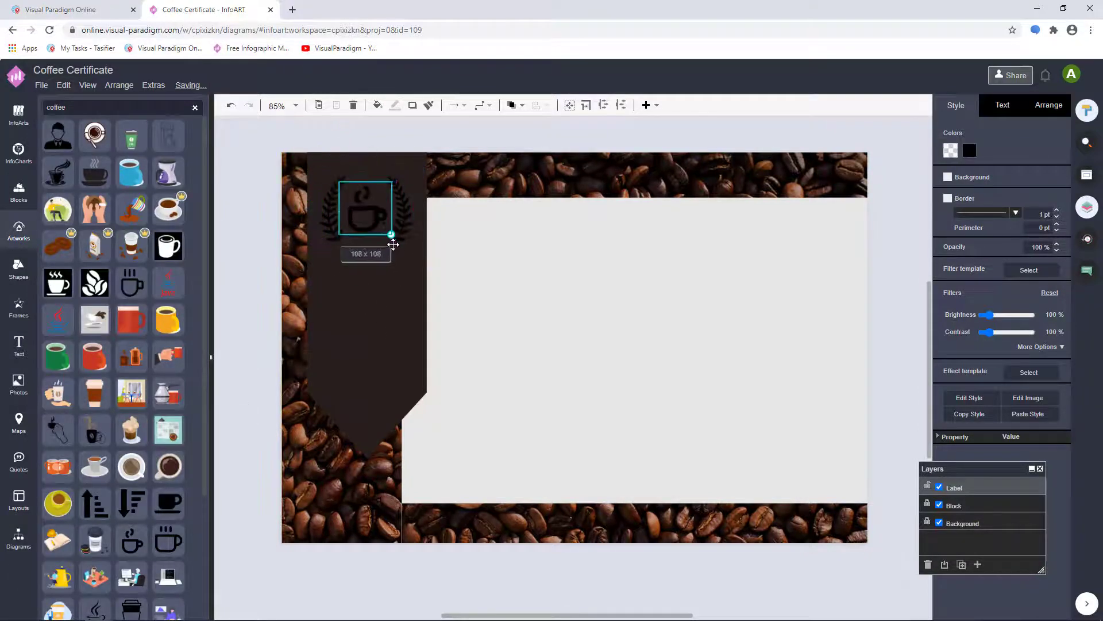
- Colour both the coffee cup and the laurel wreath yellow (FFD966)
left_click(971, 154)
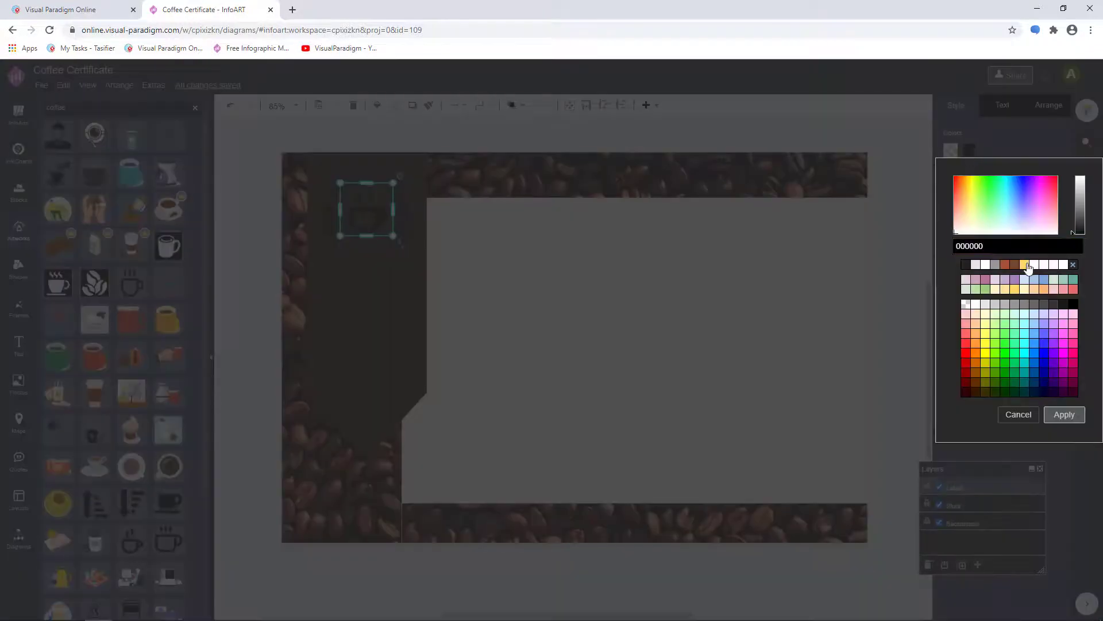
left_click(1025, 265)
left_click(1065, 415)
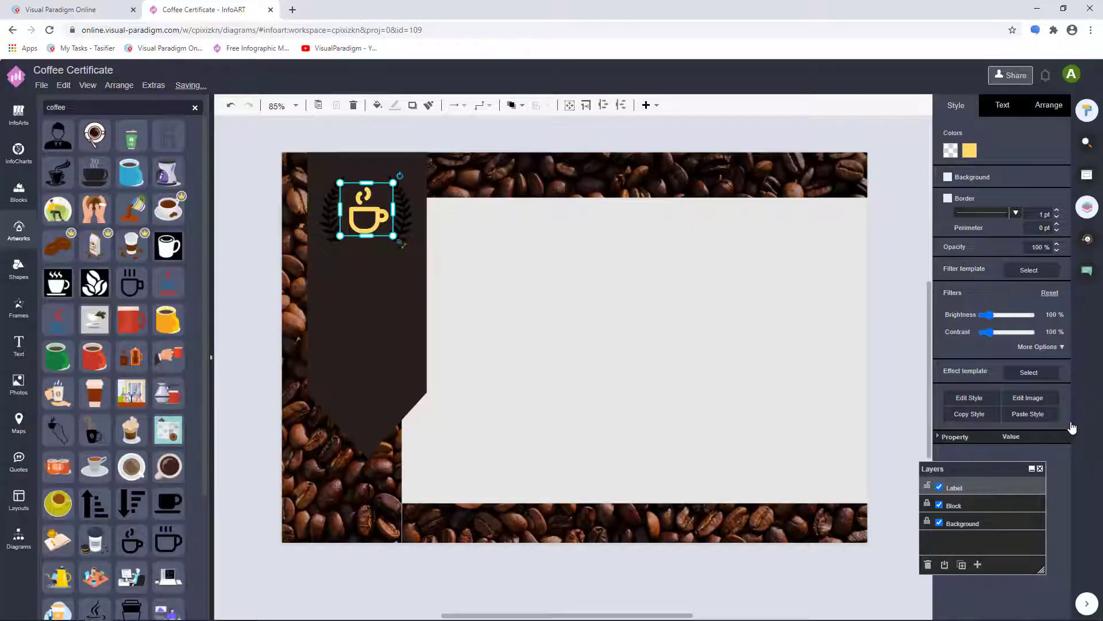
left_click(408, 211)
left_click(951, 153)
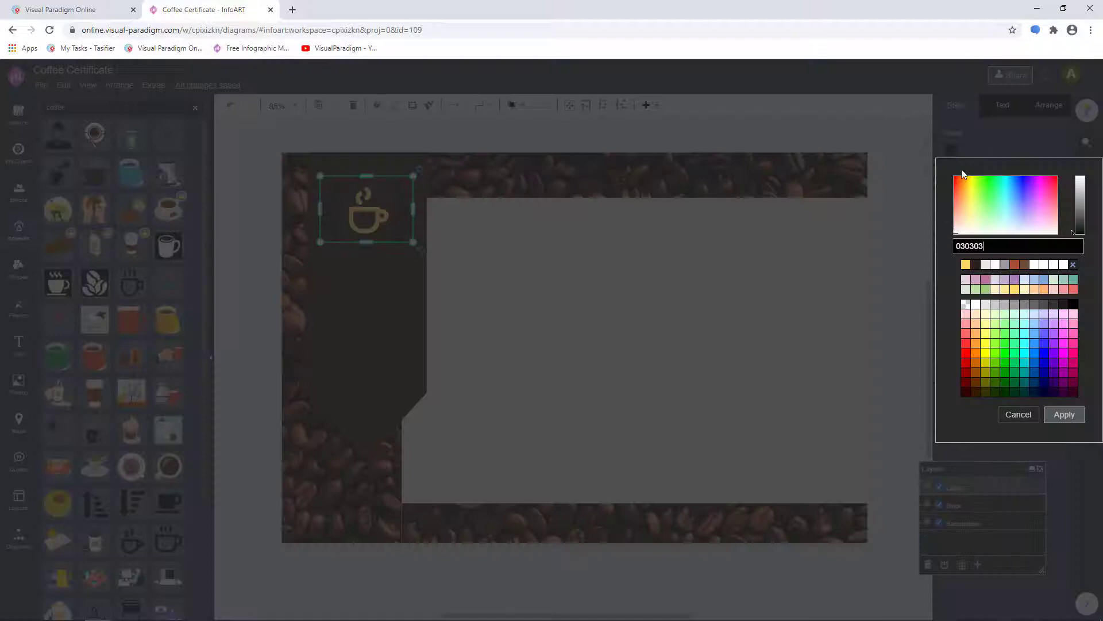
left_click(966, 264)
left_click(1063, 415)
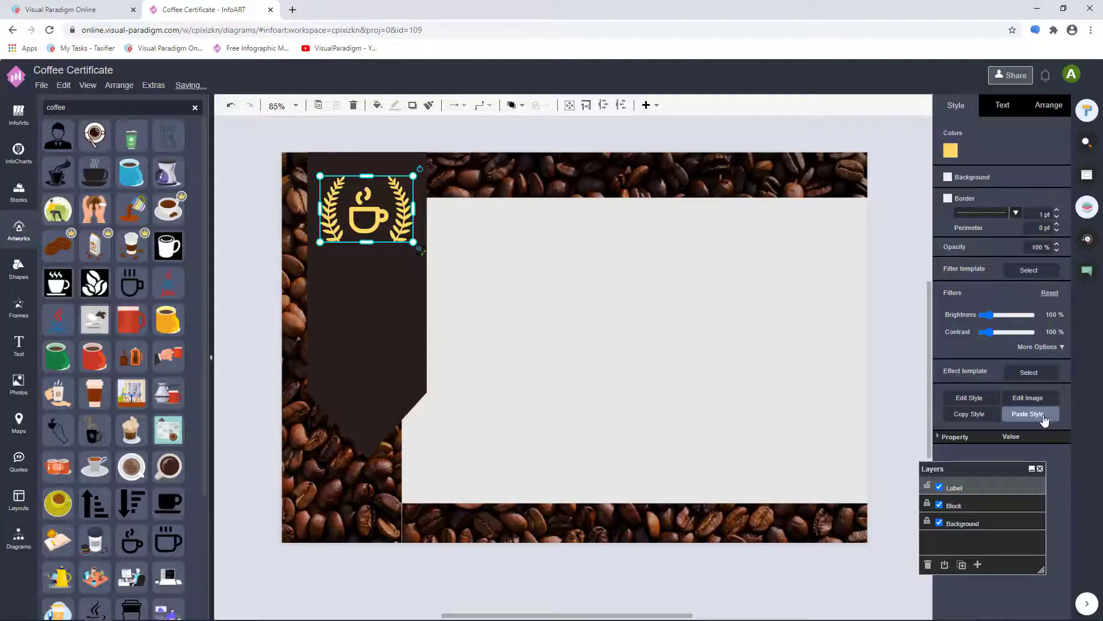
left_click(196, 108)
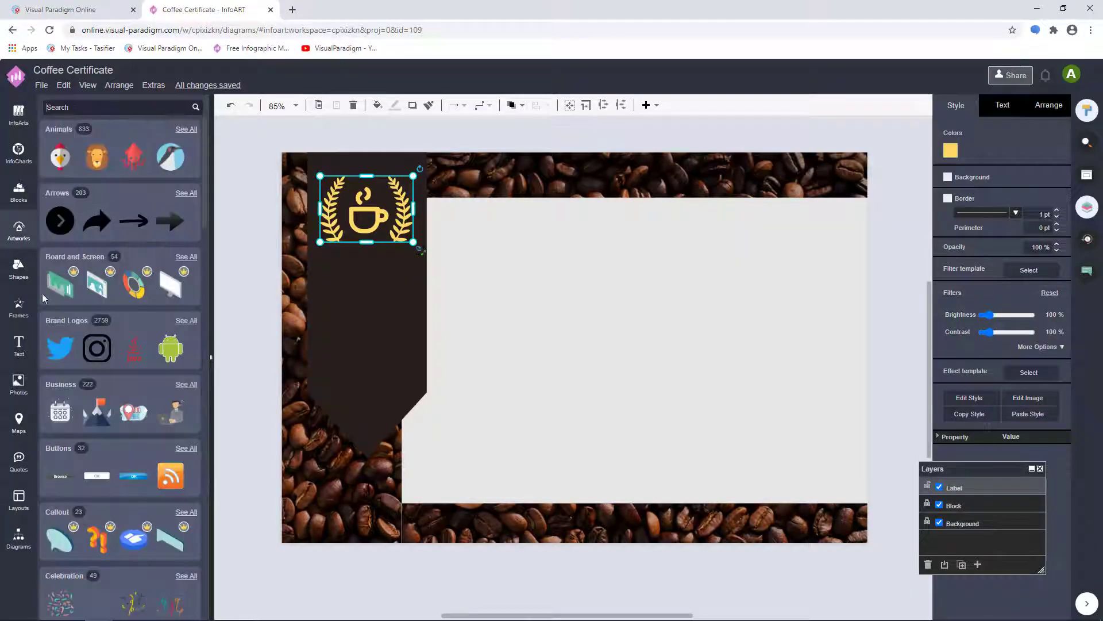
- Add the number text template, ungroup it, delete its placeholder line, and move it under the wreath
left_click(19, 346)
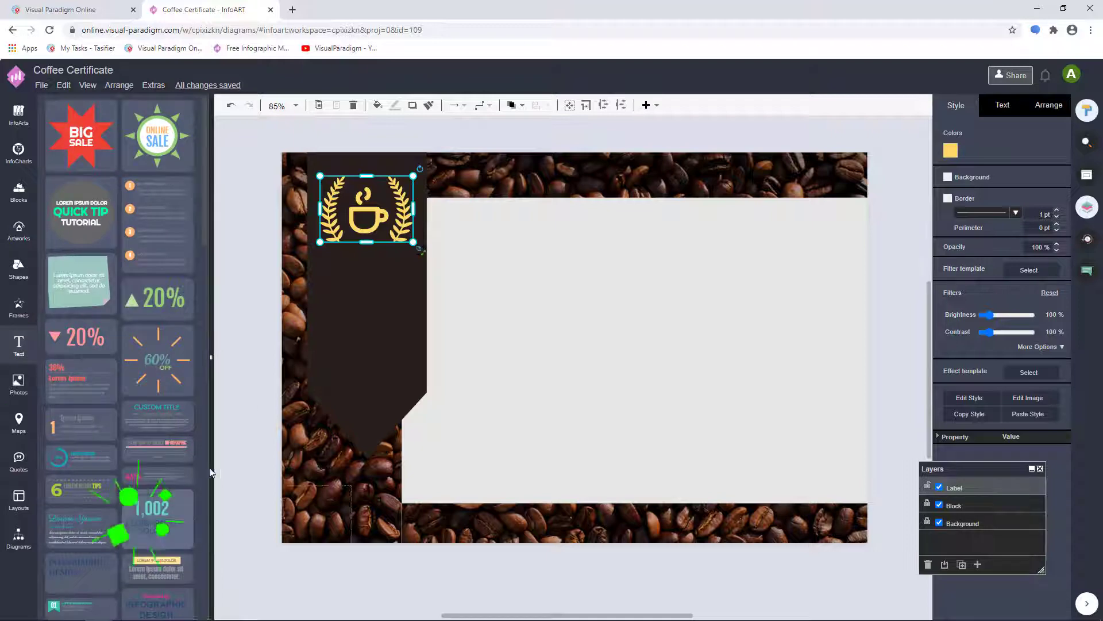
left_click_drag(149, 513, 322, 268)
right_click(369, 298)
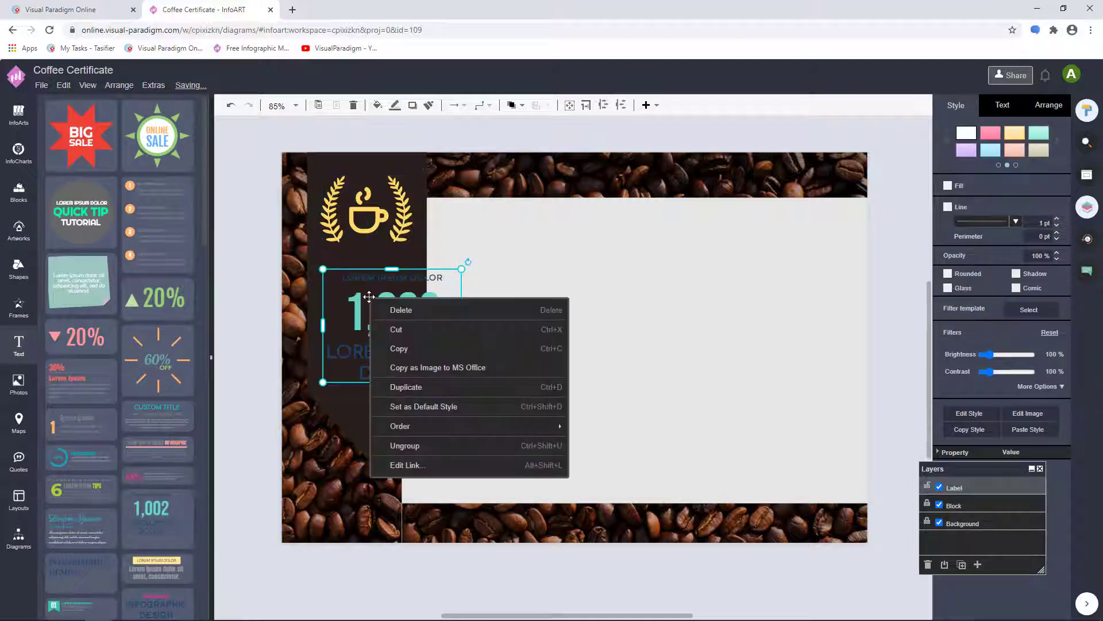
left_click(387, 418)
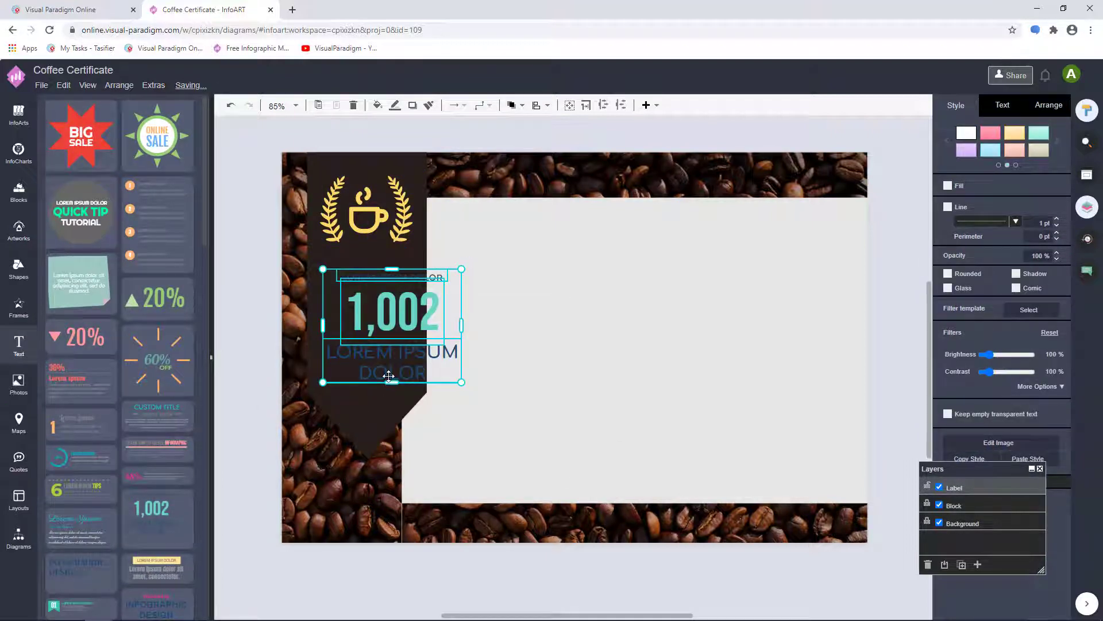
left_click(387, 377)
key("Delete")
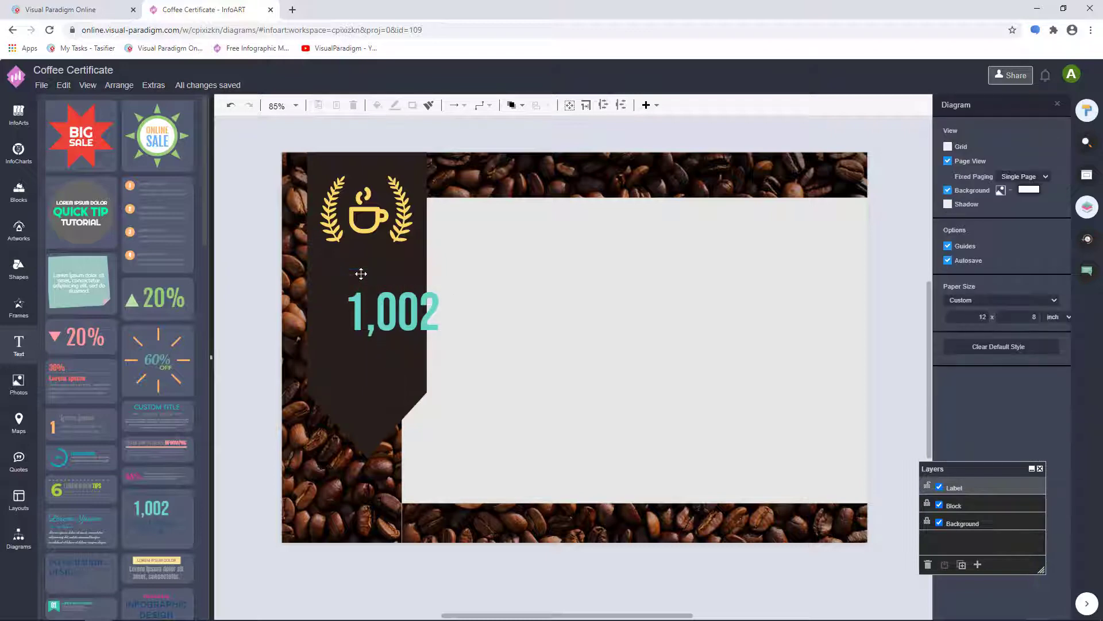
left_click_drag(390, 314, 368, 291)
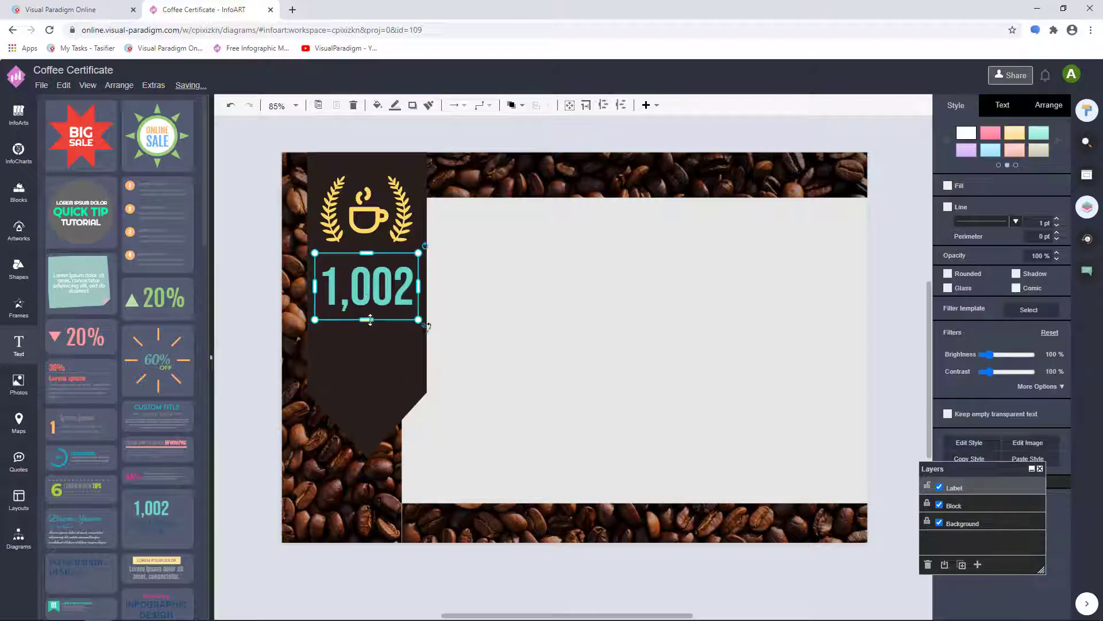
- Change the label to 'BEST COFFEE 2020' on three lines, coloured yellow
double_click(370, 294)
type("BEST")
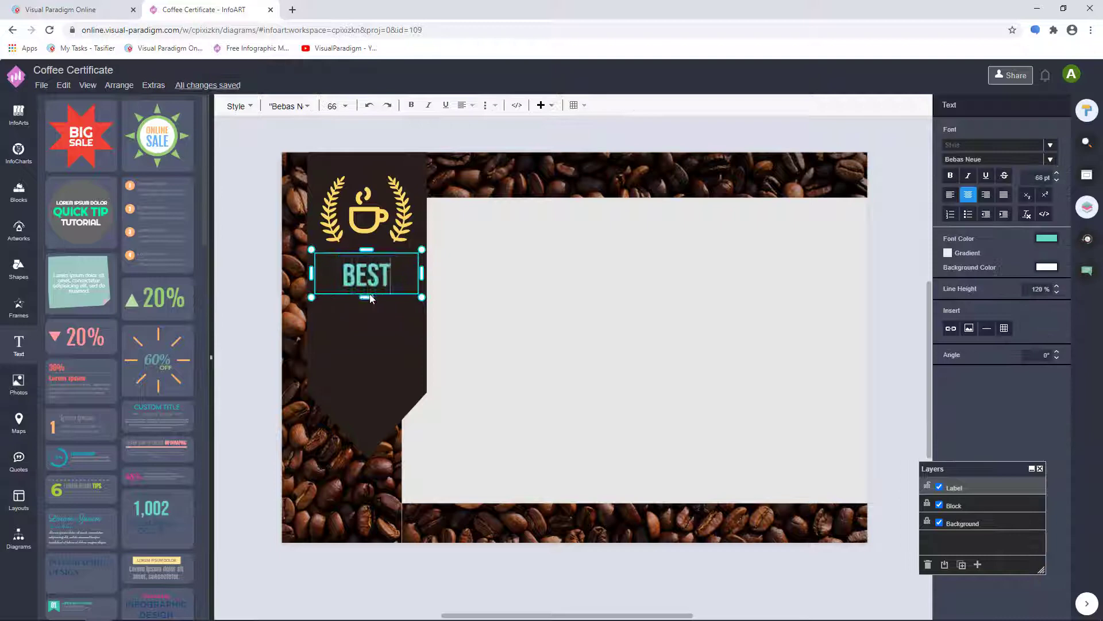
key("Return")
type("COFFEE")
key("Return")
type("2020")
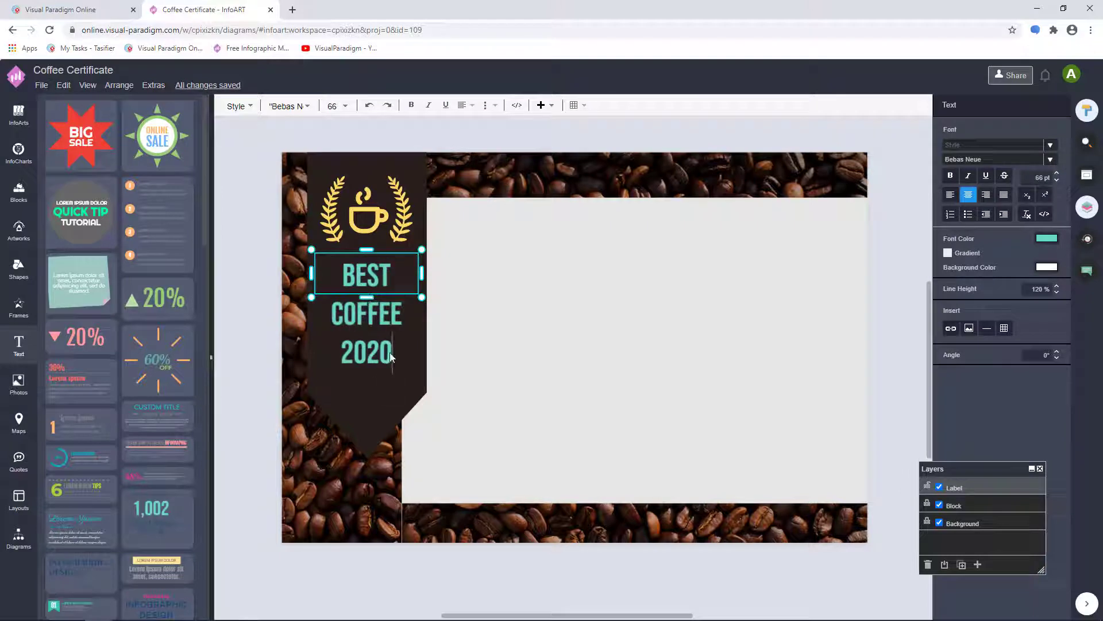
key("ctrl+a")
left_click(1046, 237)
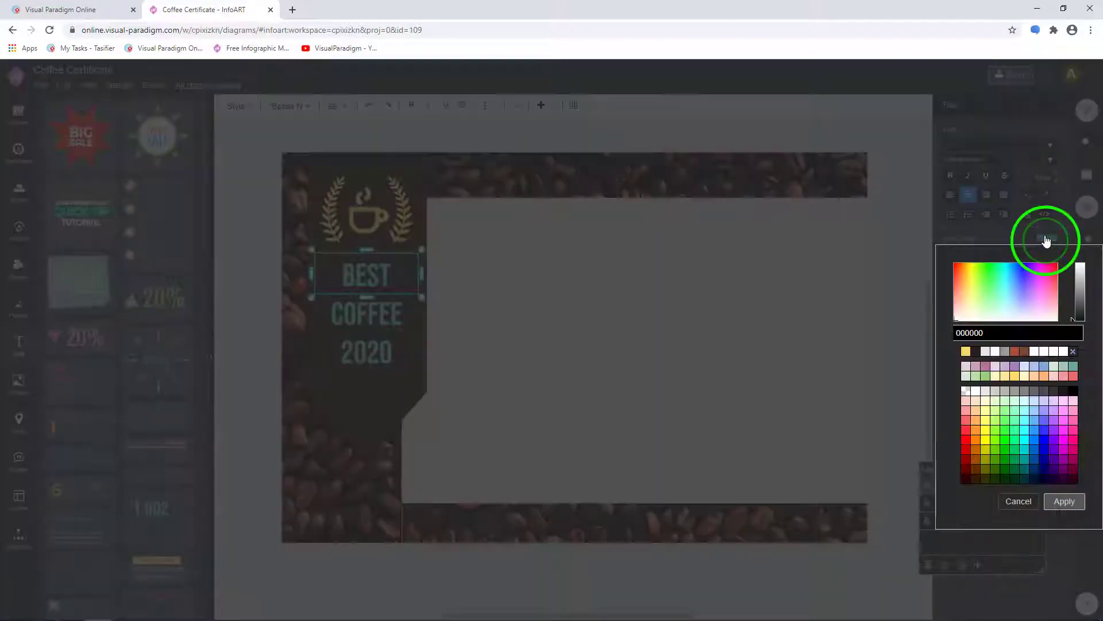
left_click(965, 351)
left_click(1053, 506)
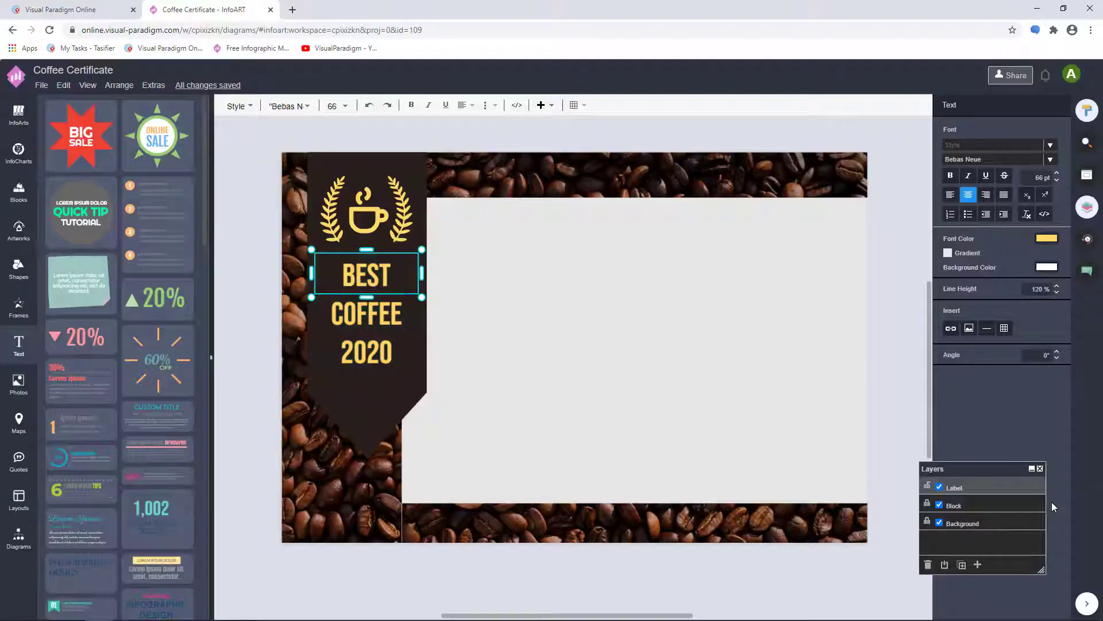
left_click(913, 492)
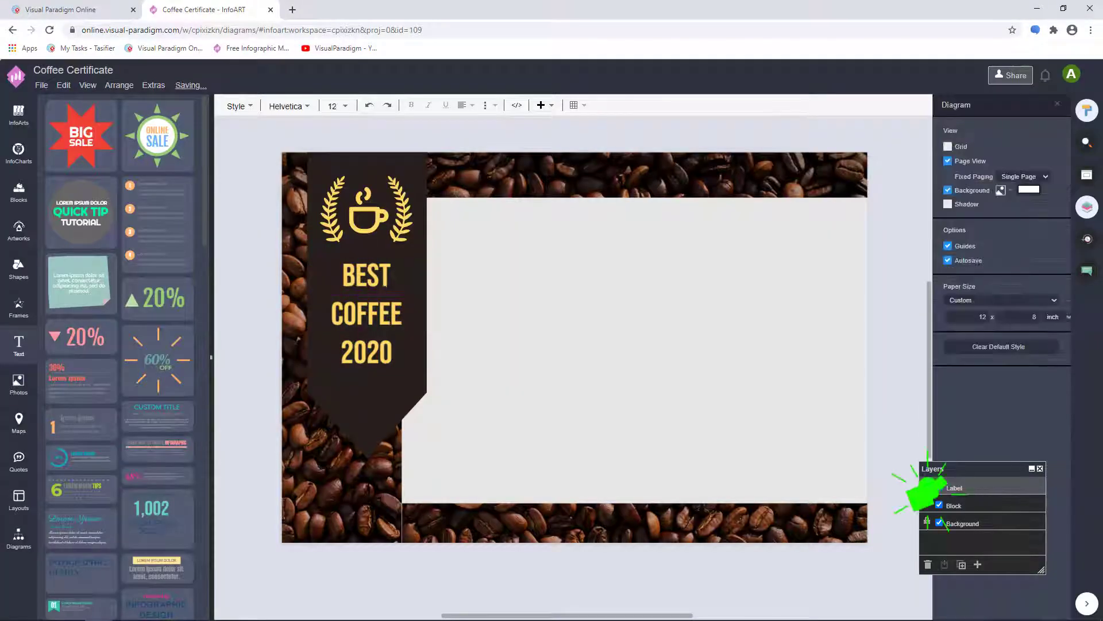
- Add a new top layer named 'Content'
left_click(978, 564)
double_click(982, 488)
type("Conte")
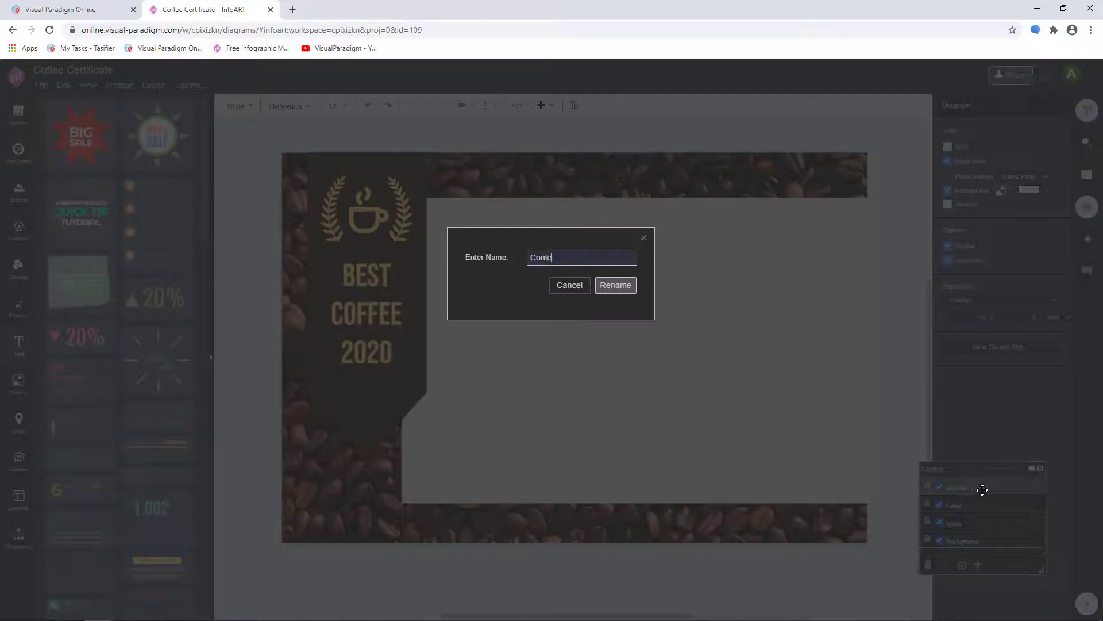
type("nt")
key("Return")
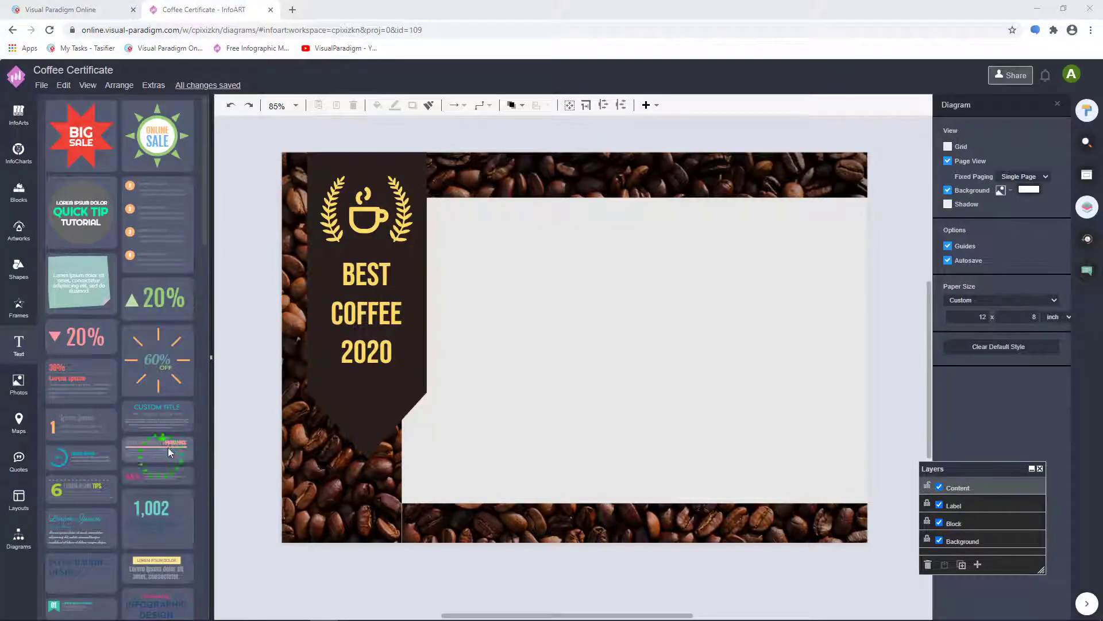
- Place and enlarge an infographic text block on the grey panel, then ungroup it
left_click_drag(466, 226, 462, 221)
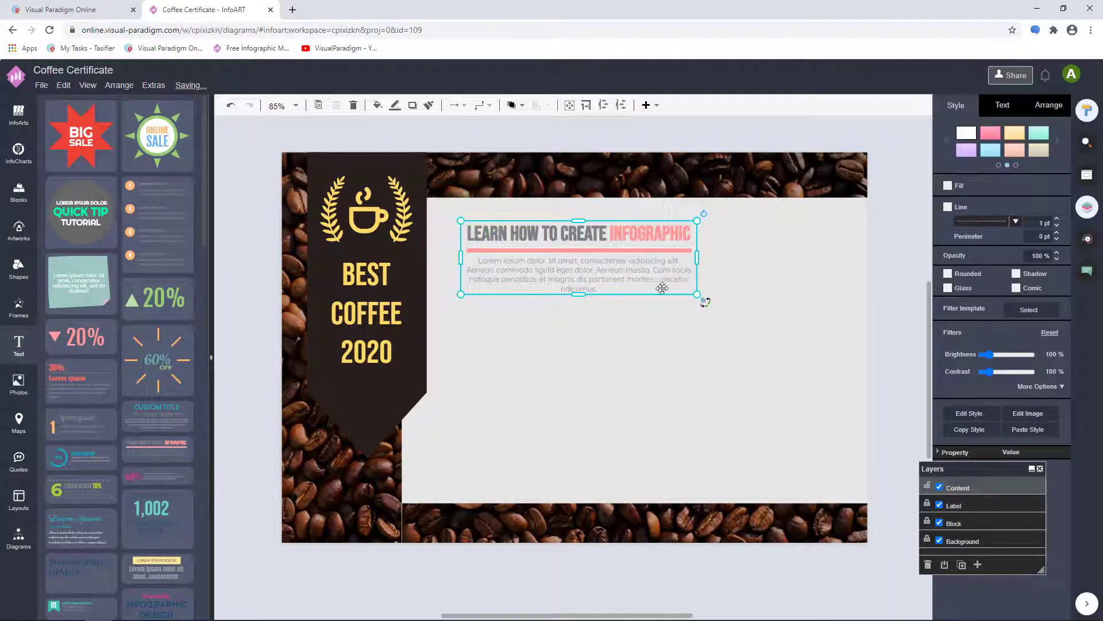
left_click_drag(697, 294, 811, 338)
right_click(765, 293)
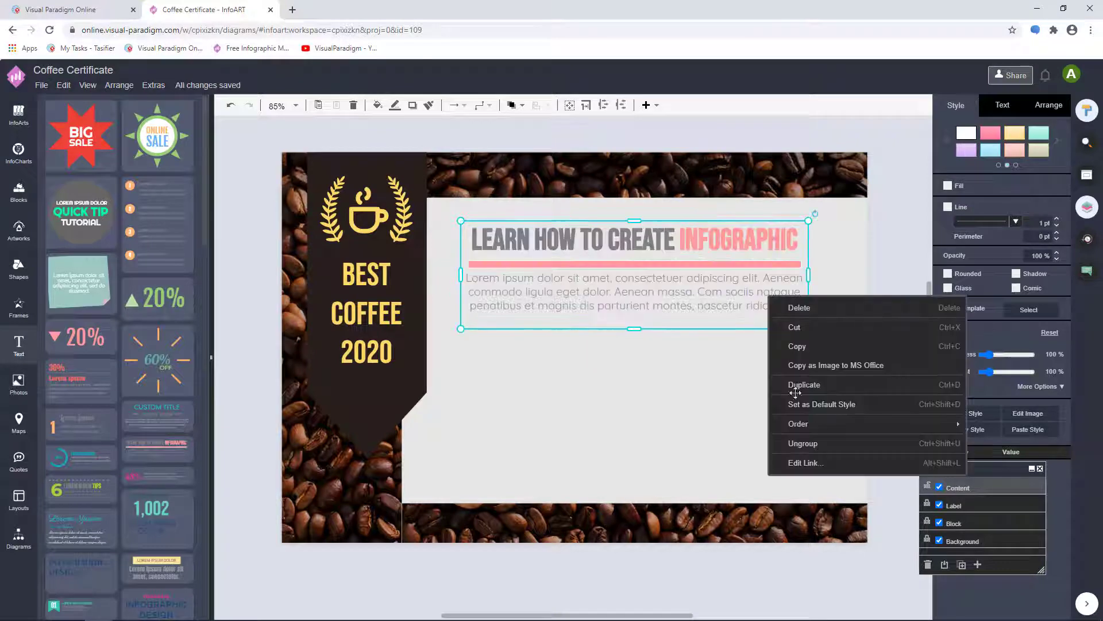
left_click(788, 443)
- Make the heading read 'CERTIFICATE OF CHAMPION' in dark, left-aligned Fjalla One
left_click(757, 245)
double_click(757, 244)
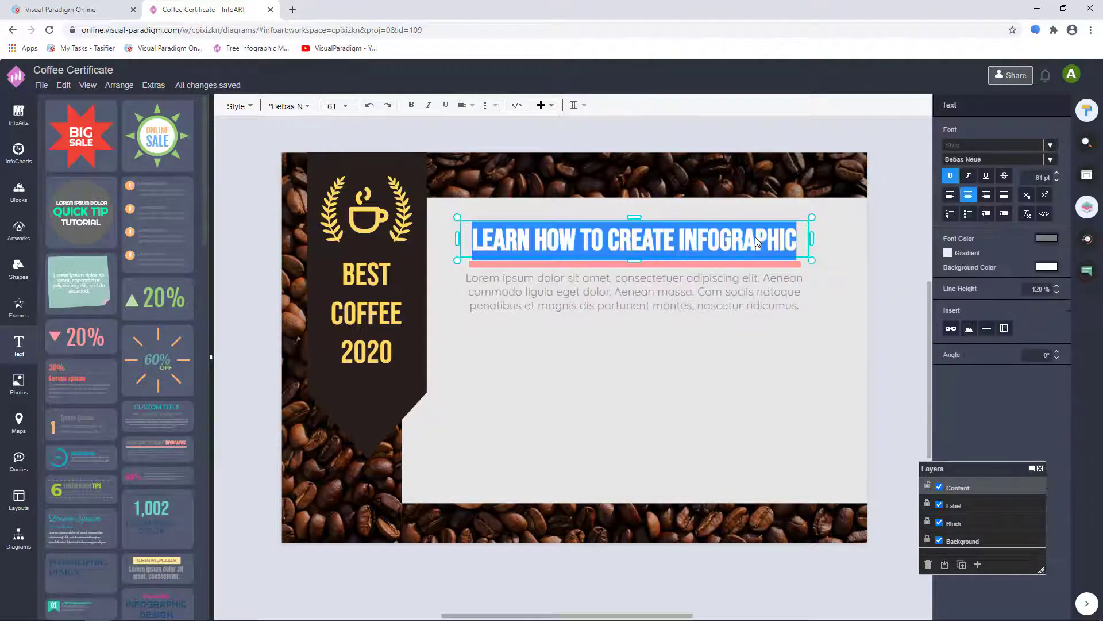
type("CERTIFICATE OF CHAMPION")
left_click_drag(755, 240, 514, 239)
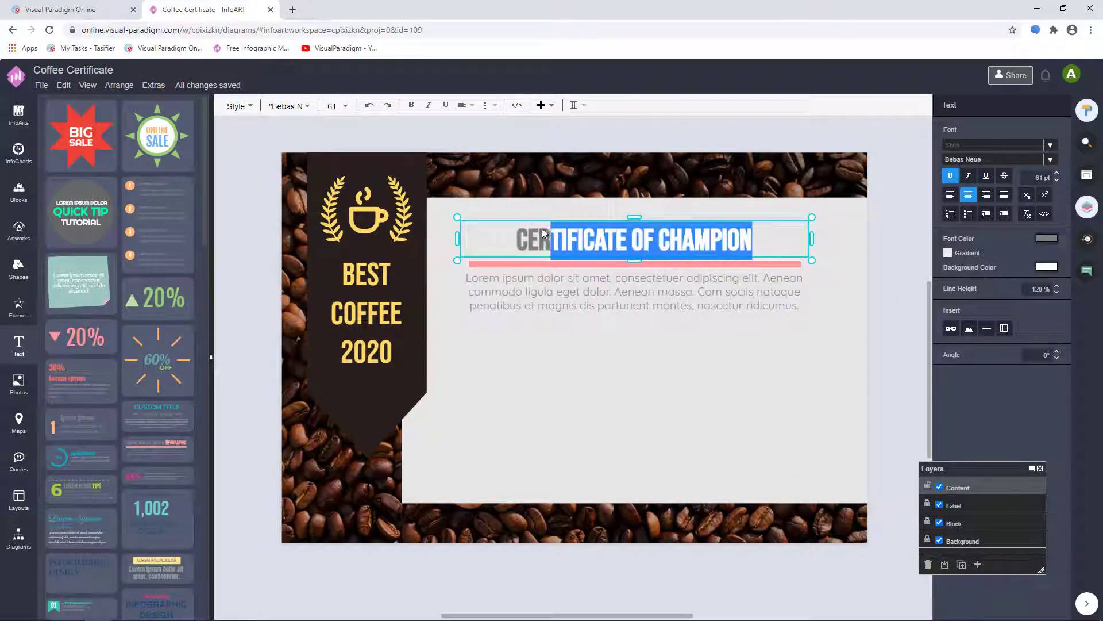
left_click(1049, 159)
scroll(1057, 247, "down", 5)
scroll(1058, 247, "down", 5)
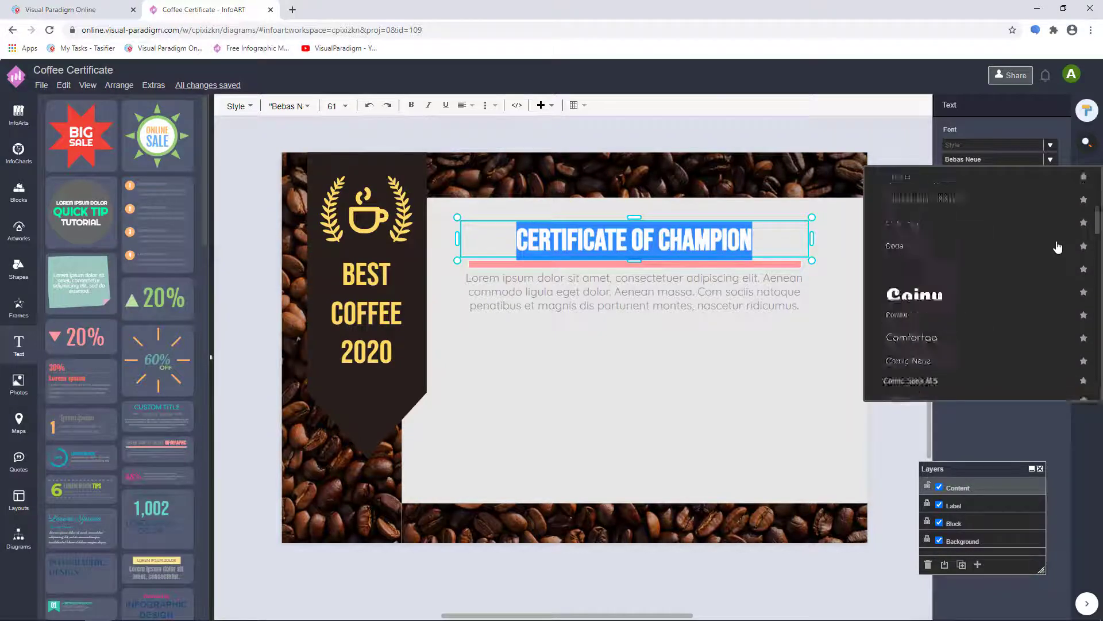
scroll(1057, 247, "down", 5)
scroll(1058, 248, "down", 5)
scroll(1057, 247, "down", 3)
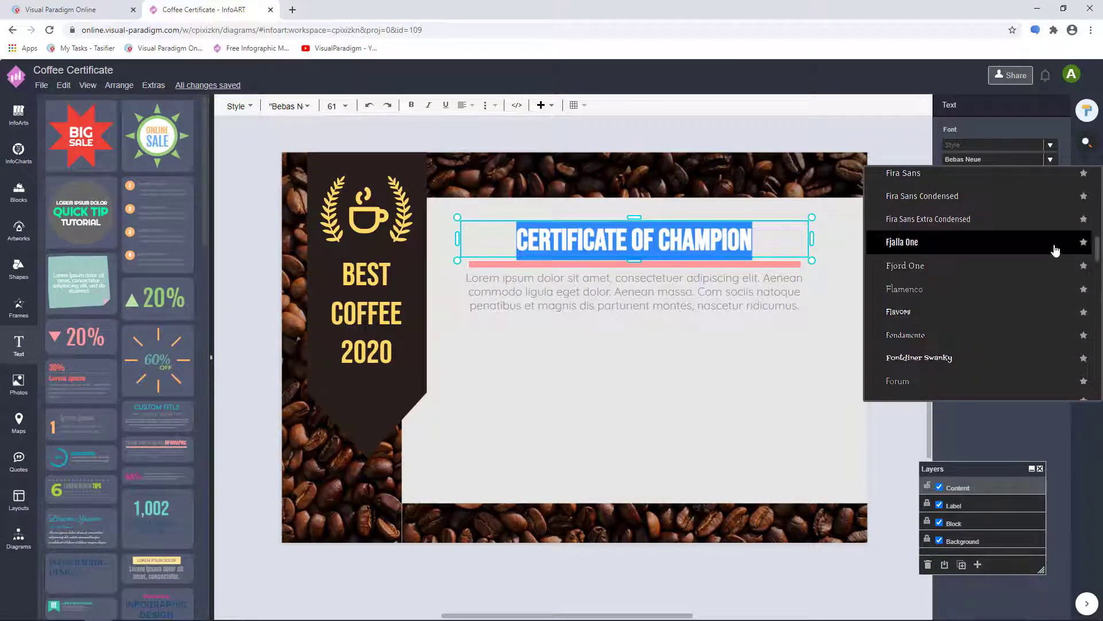
left_click(1057, 245)
left_click(950, 194)
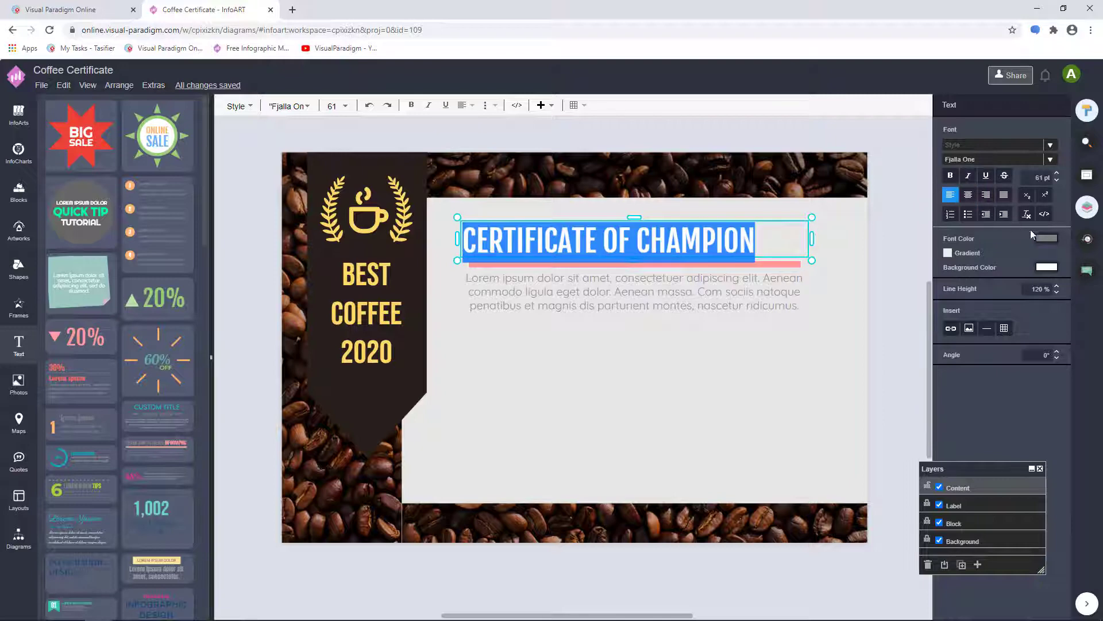
left_click(1047, 238)
left_click(966, 351)
left_click(1065, 501)
- Shorten and thin the pink divider, remove its outline, and fill it dark brown
left_click(790, 266)
left_click_drag(810, 260, 760, 260)
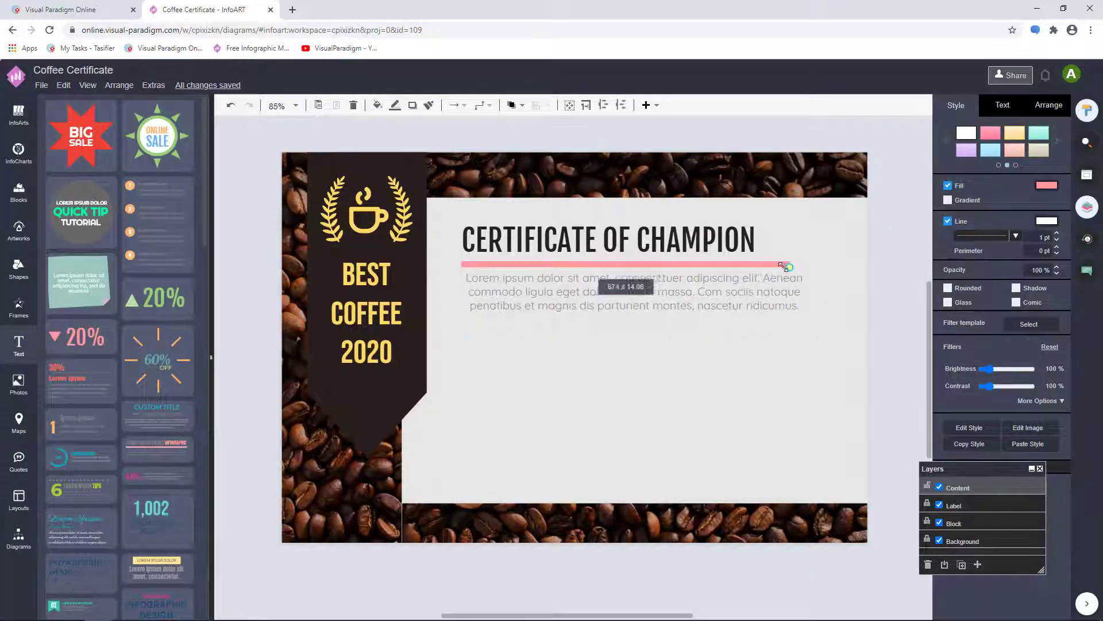
left_click_drag(613, 269, 613, 266)
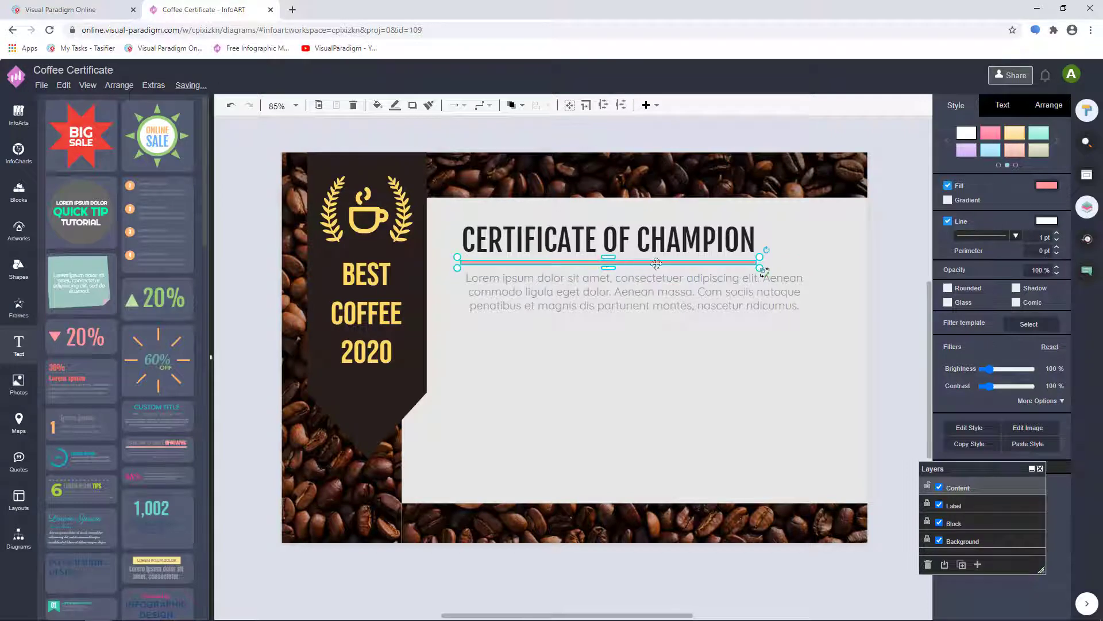
left_click(948, 221)
left_click(1046, 186)
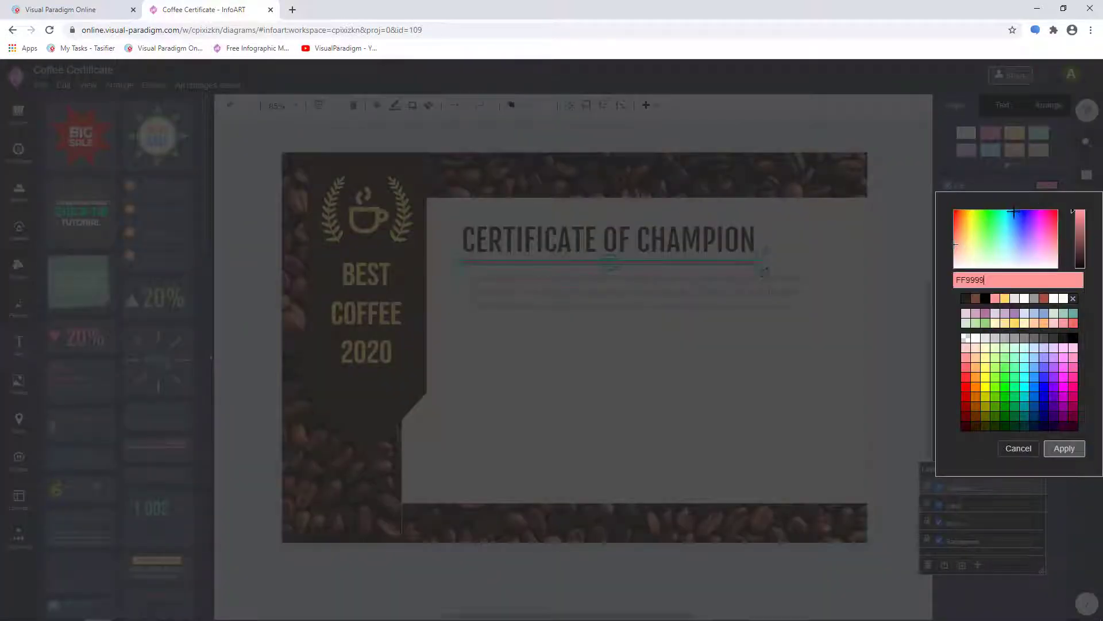
left_click(976, 298)
left_click(1063, 448)
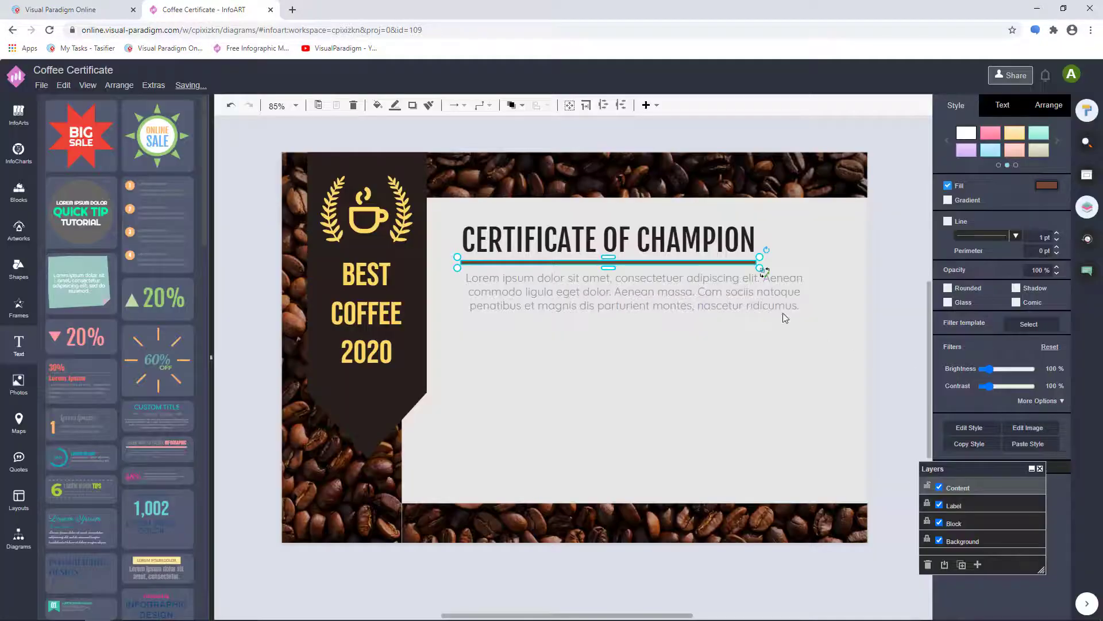
- Change the paragraph to 'This certificate is award to', left-aligned
double_click(755, 300)
type("This certificate is award to")
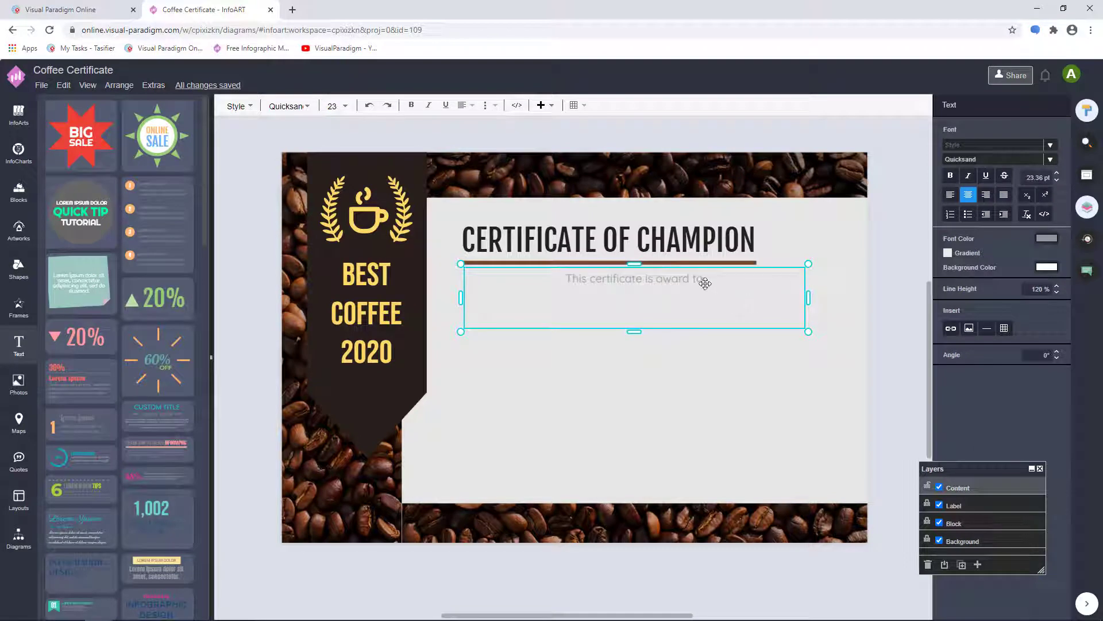
left_click_drag(705, 284, 572, 284)
left_click(950, 195)
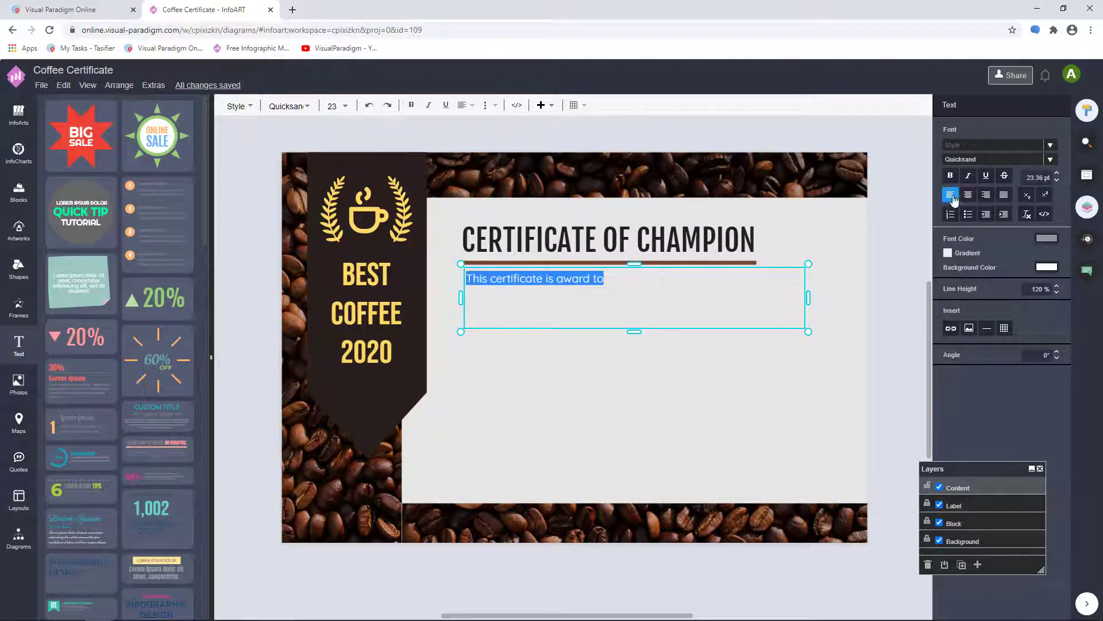
left_click(906, 239)
scroll(202, 276, "down", 2)
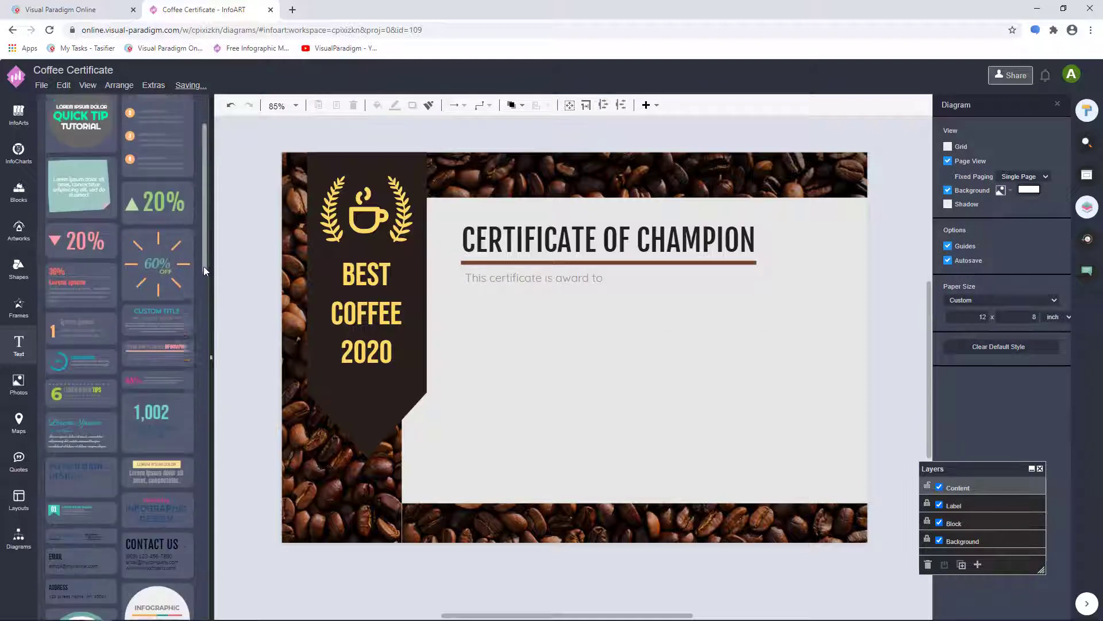
scroll(204, 266, "down", 5)
- Place and ungroup the script 'Lorem' text, making it a brown 'John Doe' sized to fit
left_click_drag(426, 336, 464, 325)
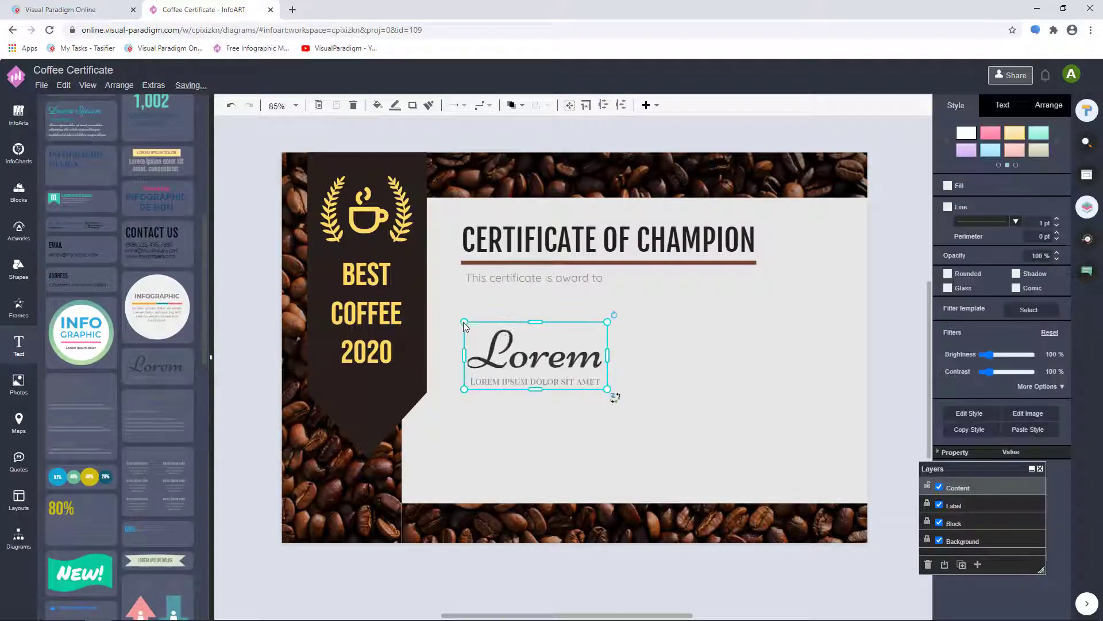
right_click(546, 363)
left_click(583, 511)
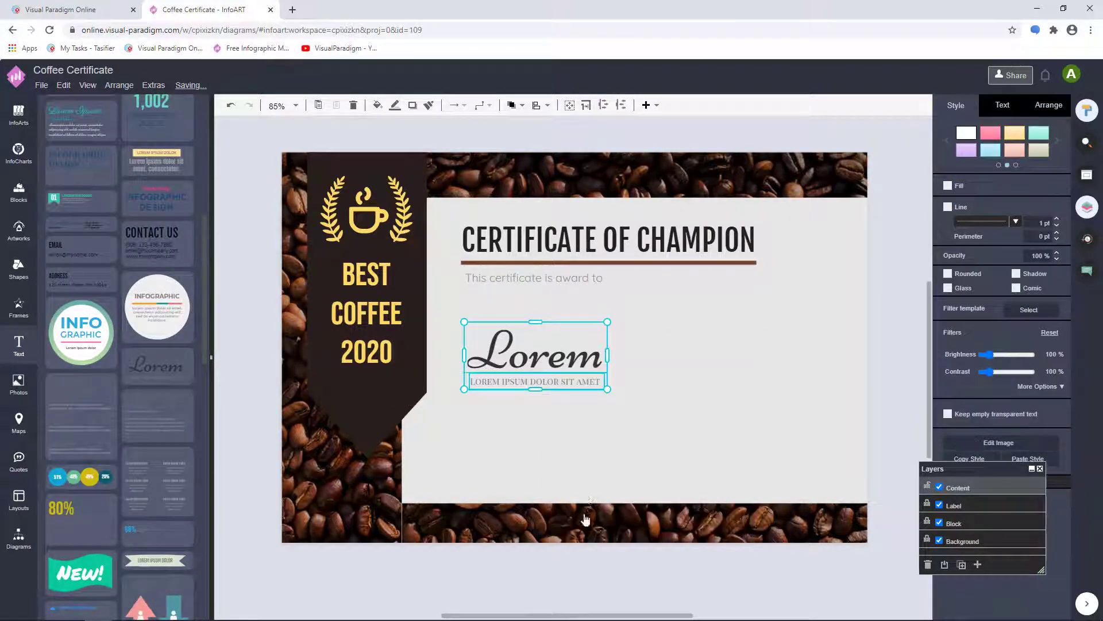
mouse_move(608, 352)
left_mouse_down()
mouse_move(694, 347)
mouse_move(487, 363)
left_mouse_up()
type("John Doe")
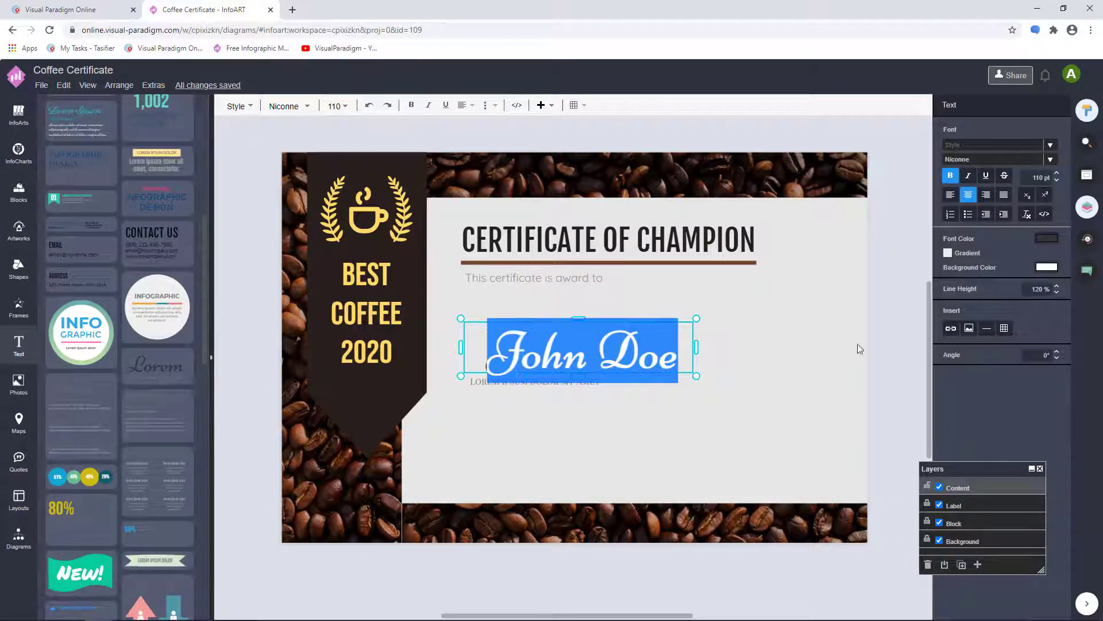
left_click(1048, 239)
left_click(1044, 352)
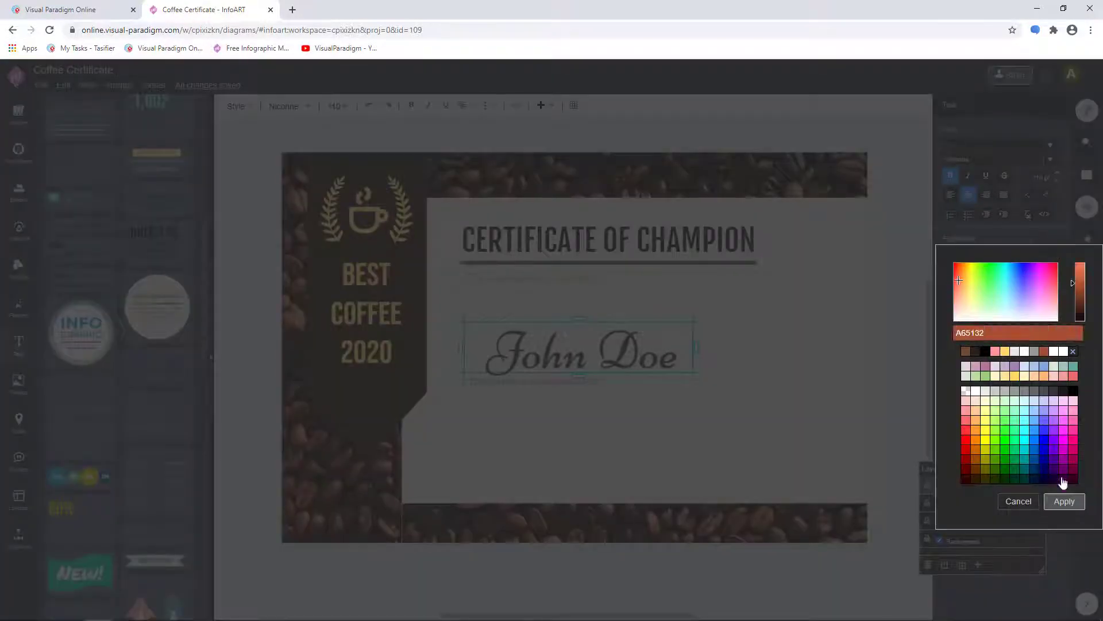
left_click(1064, 501)
left_click_drag(696, 390, 647, 366)
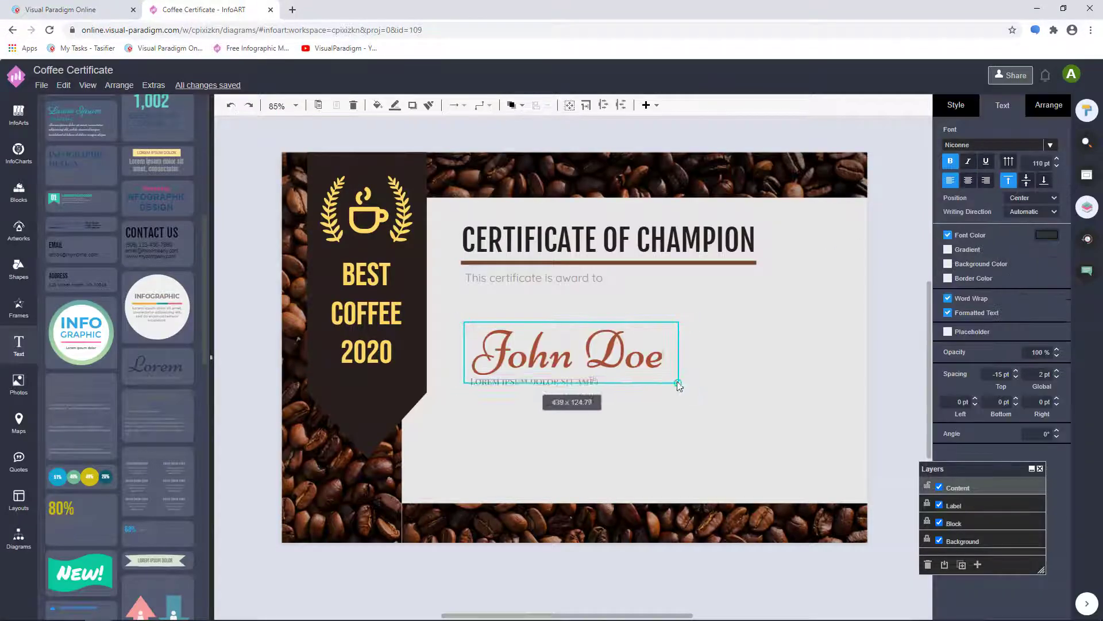
- Widen the caption 'FOR WINNING 1ST PLACE THE BEST COFFEE 2020 AWARD.' and lower the award line
left_click(586, 382)
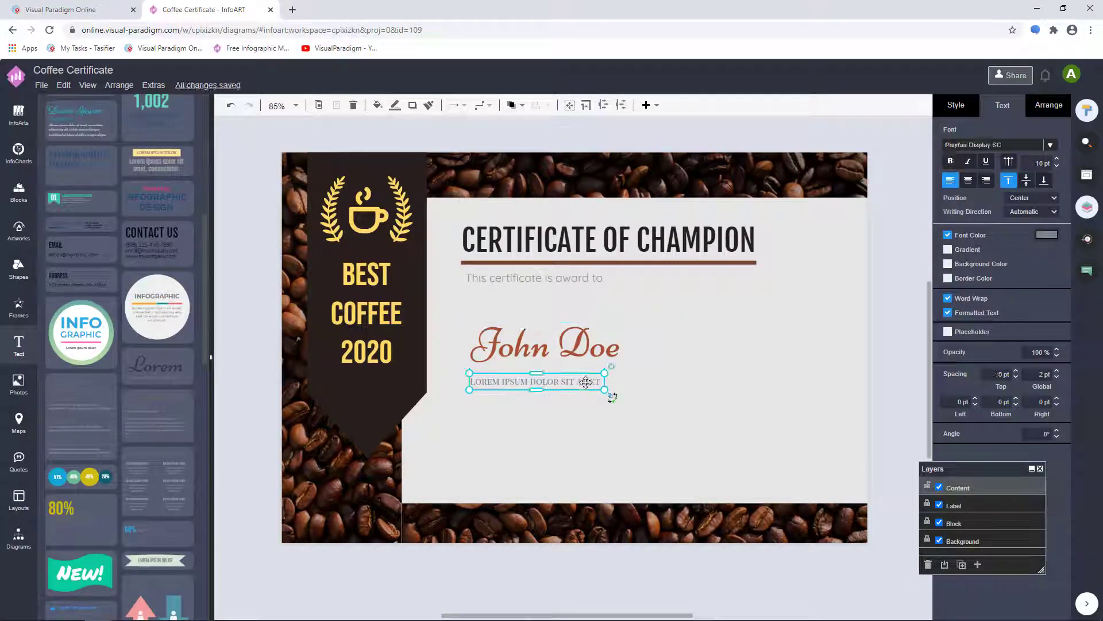
left_click_drag(607, 375, 768, 373)
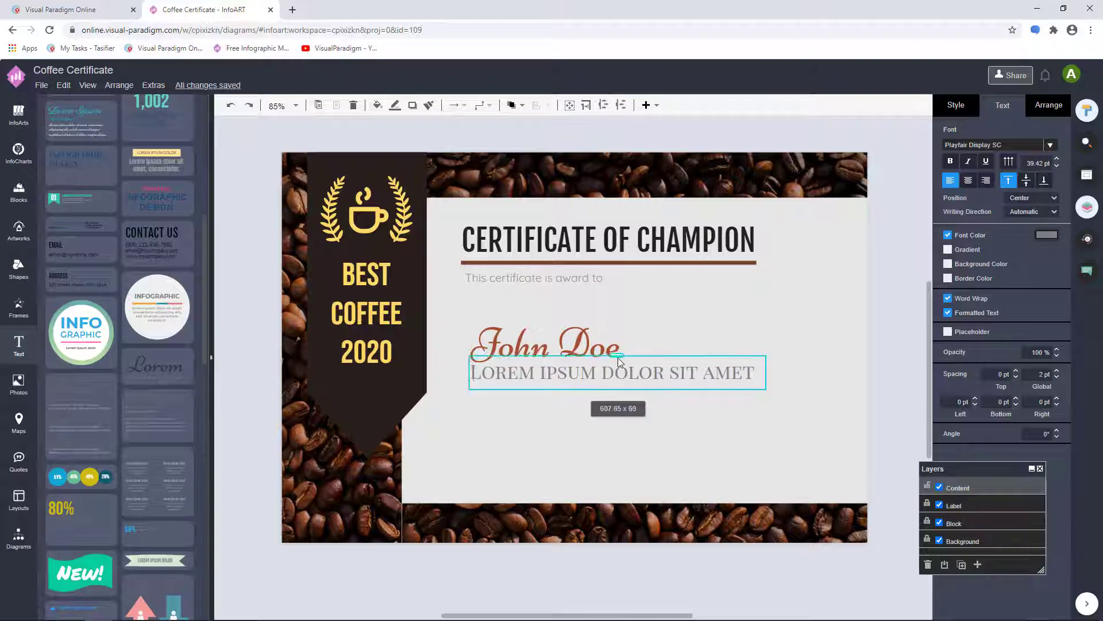
double_click(617, 375)
type("r Winni")
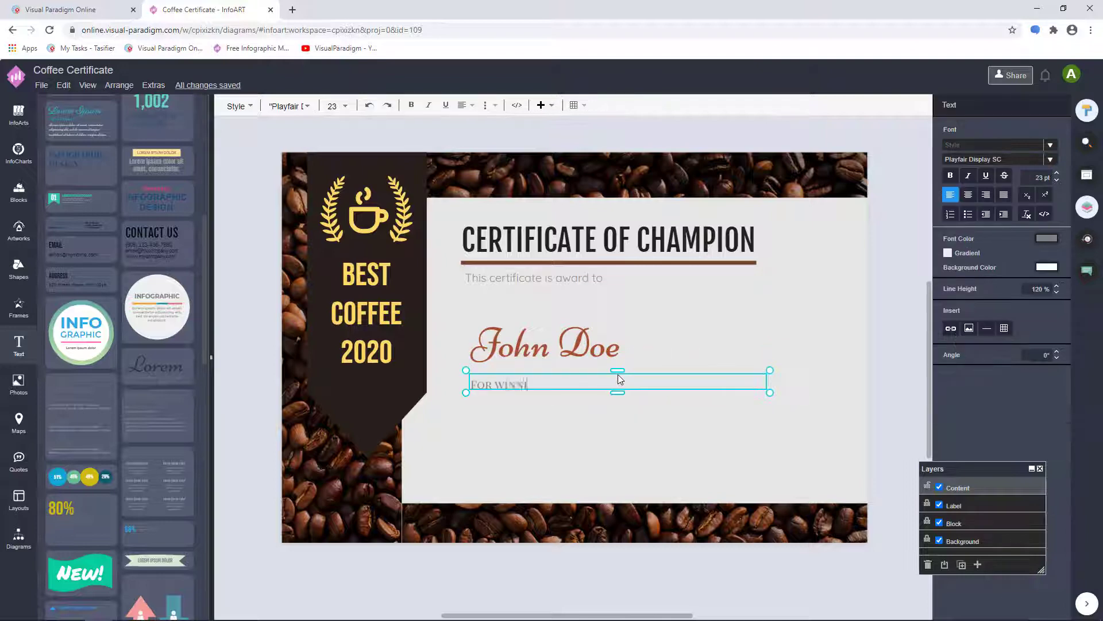
type(" Coffee")
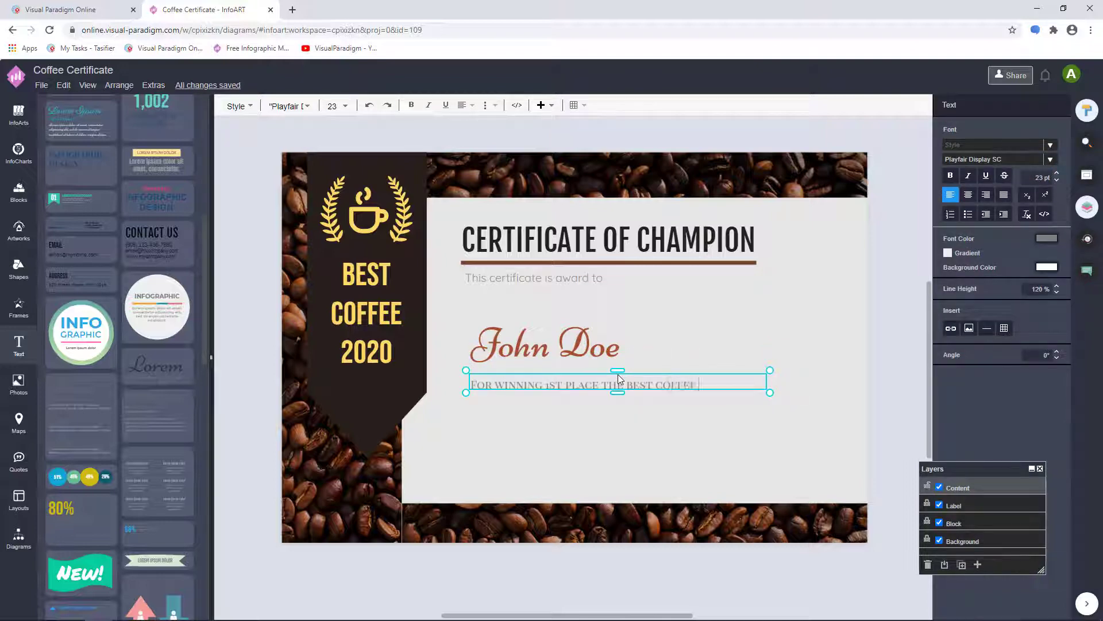
type("d")
key("Escape")
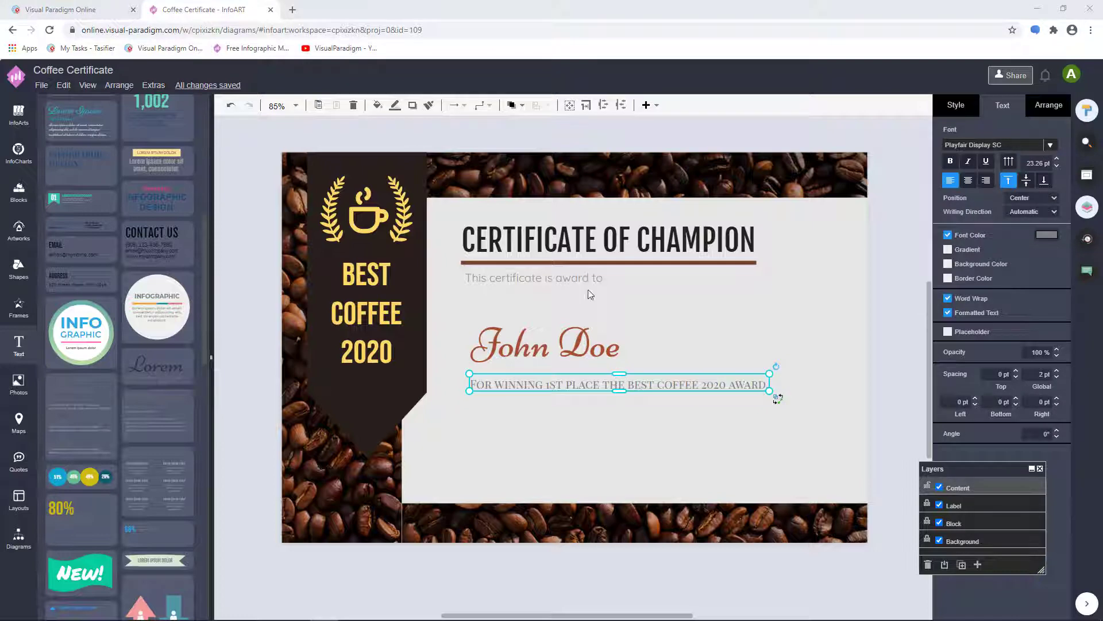
left_click_drag(587, 280, 583, 305)
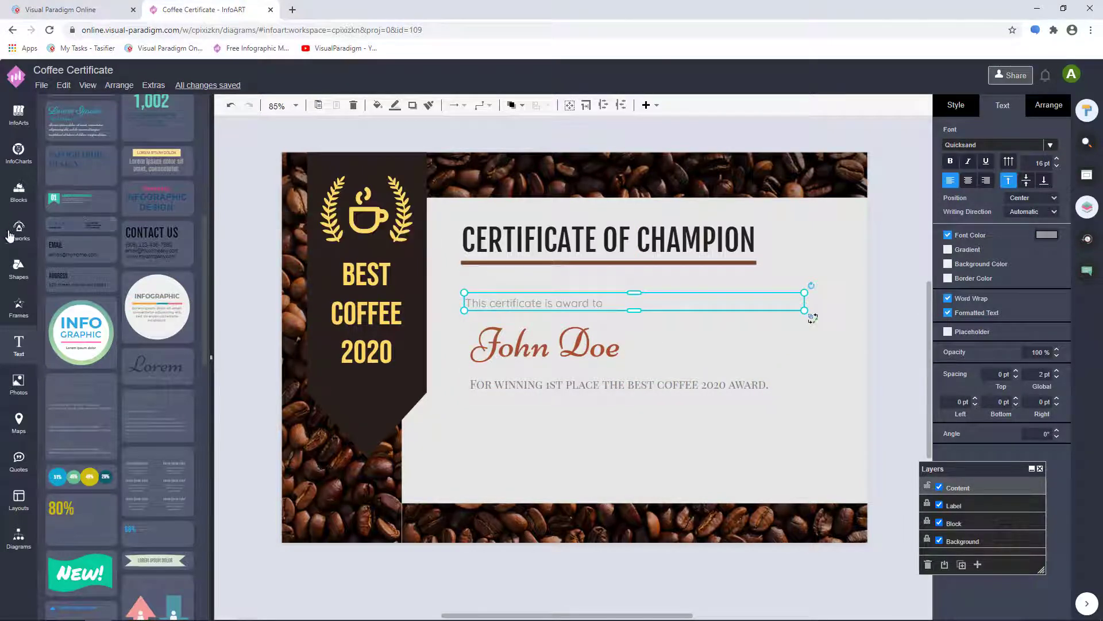
left_click(13, 269)
- Draw two short horizontal straight lines side by side beneath the award caption
left_click(193, 486)
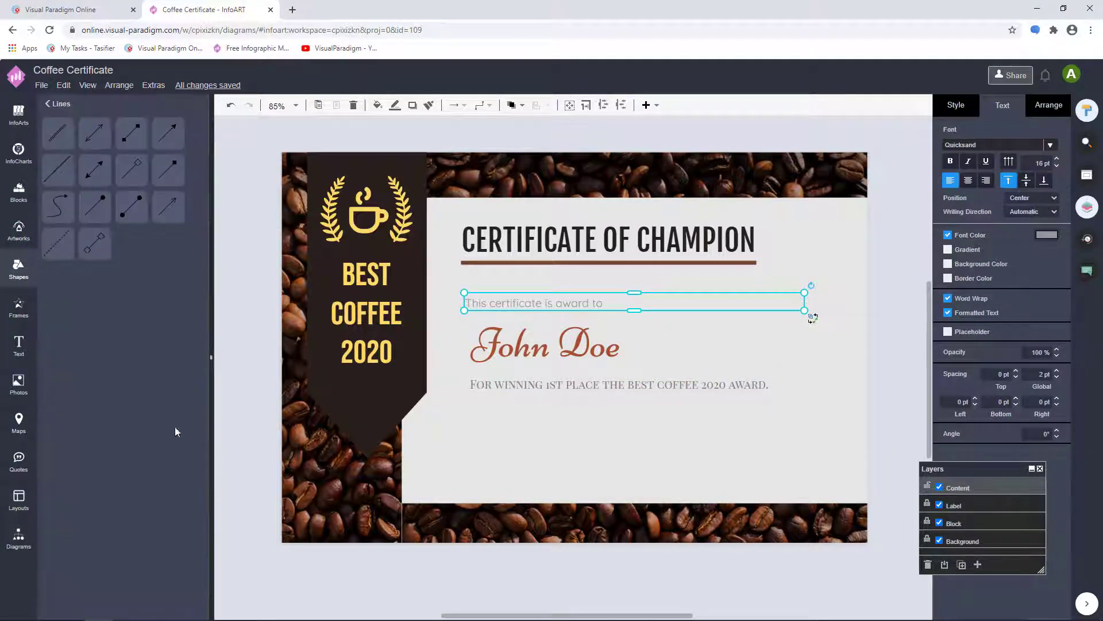
left_click(56, 167)
left_click_drag(468, 462, 492, 442)
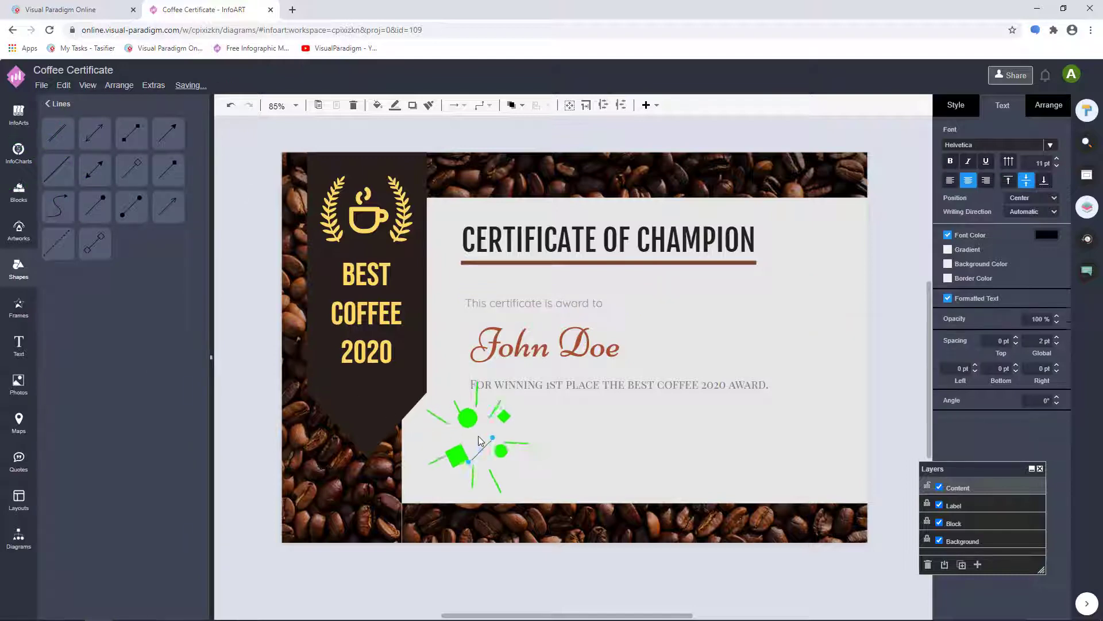
left_click_drag(543, 466, 652, 469)
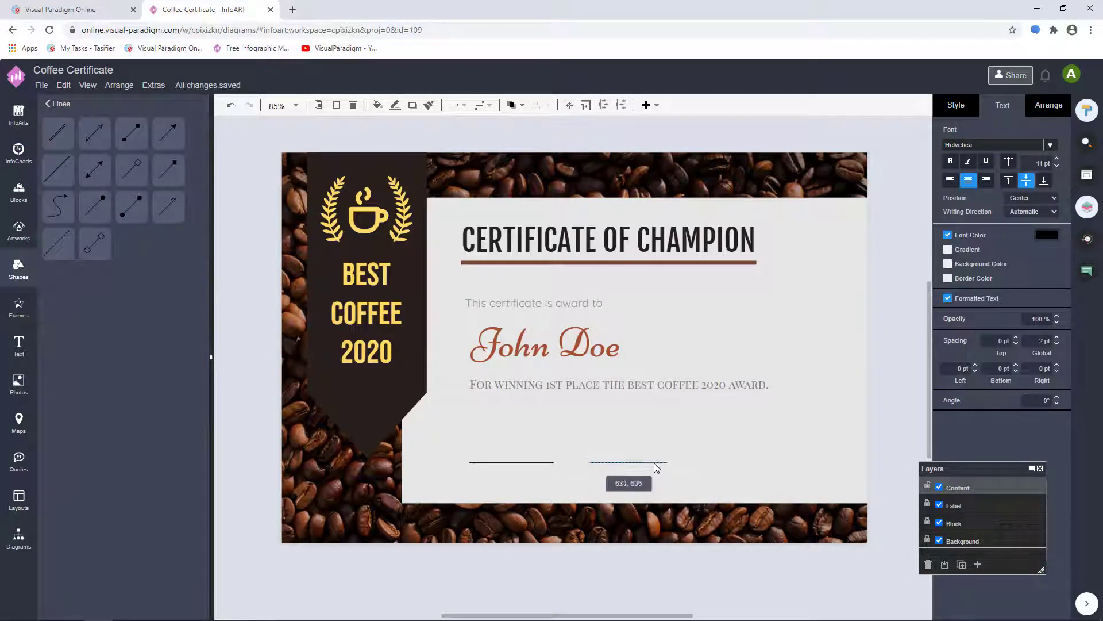
left_click_drag(652, 466, 655, 462)
- Copy the award text into centred 'Signature' and 'Date' labels under the two lines
left_click(577, 306)
key("ctrl+c")
key("ctrl+v")
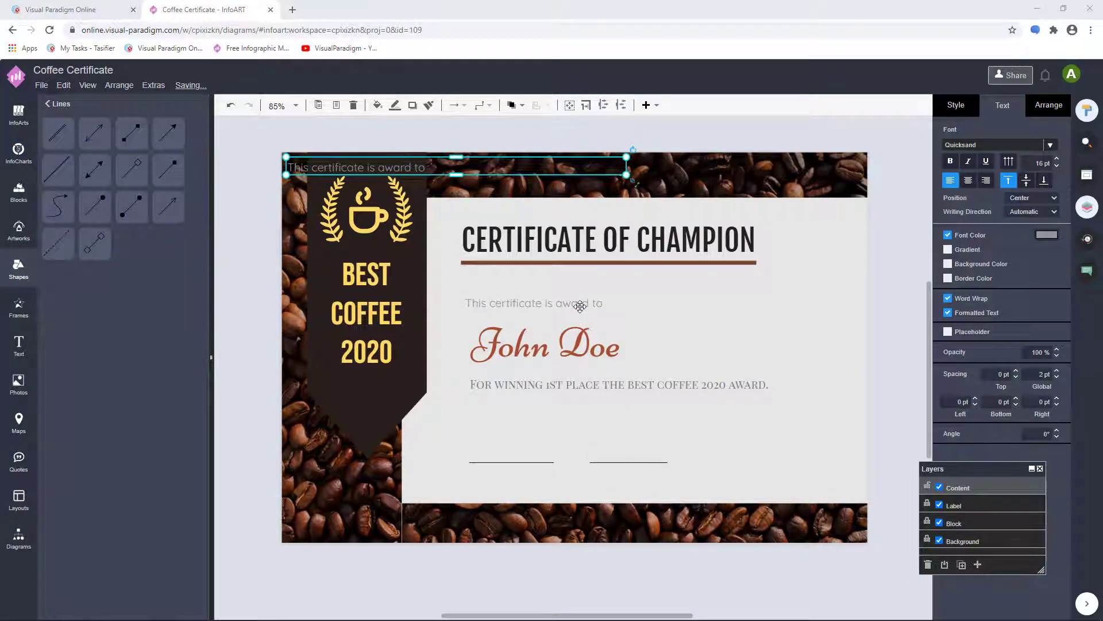
left_click_drag(486, 271, 594, 479)
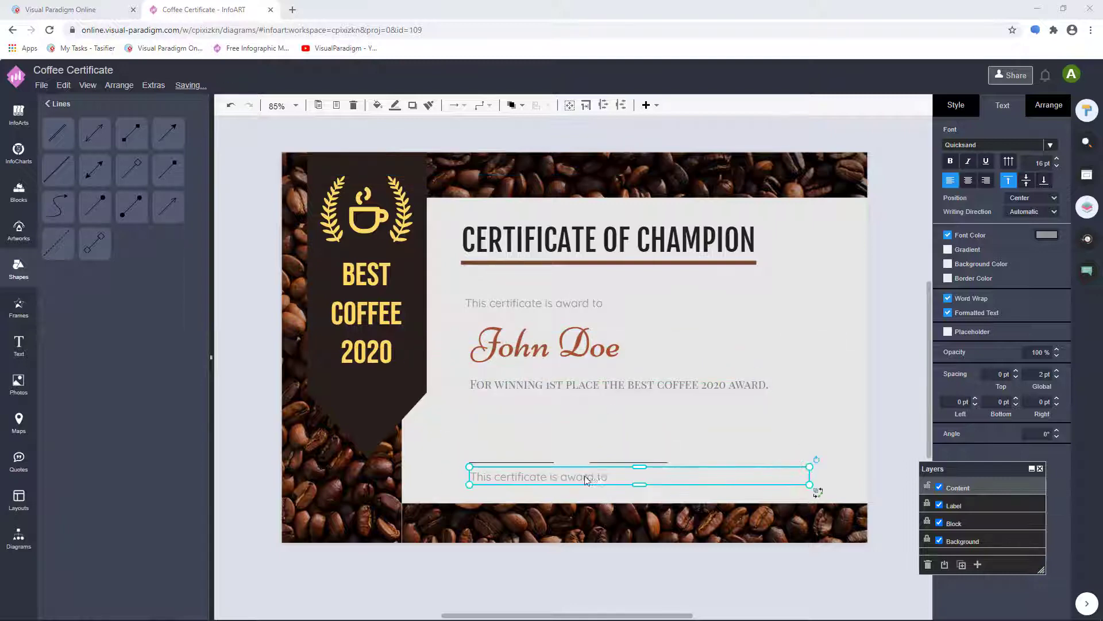
left_click_drag(813, 480, 562, 482)
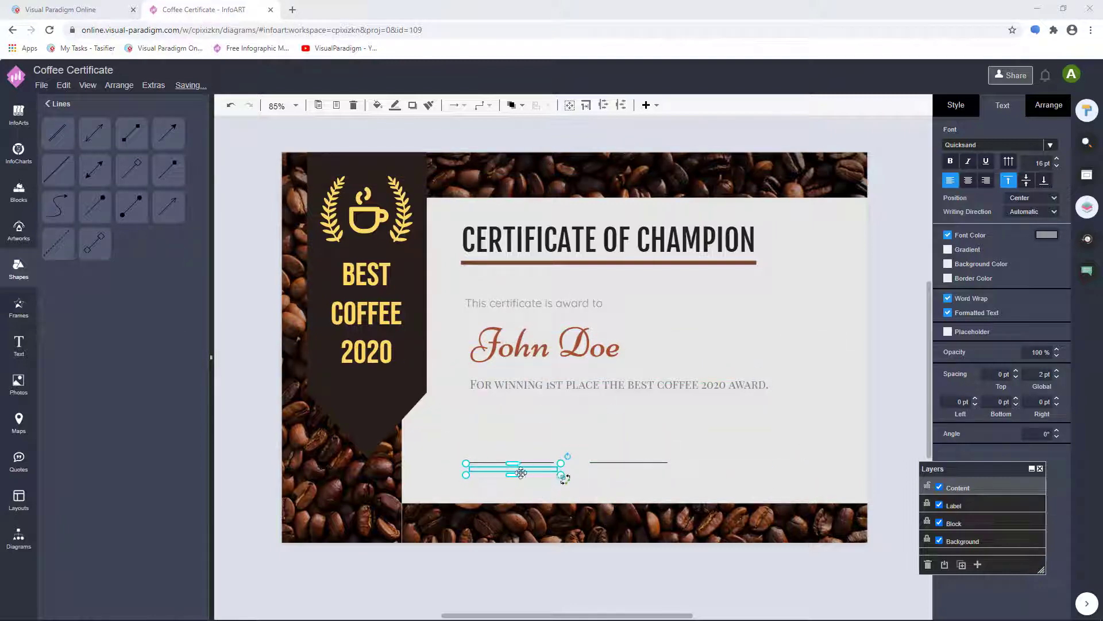
double_click(513, 485)
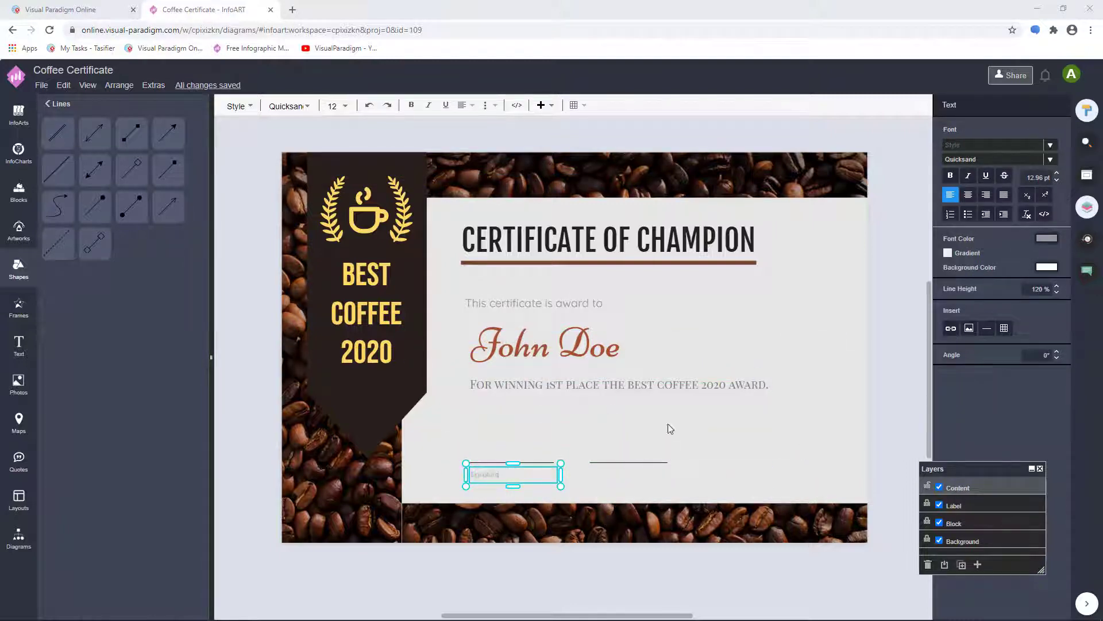
left_click(968, 195)
left_click(514, 476)
left_click_drag(496, 473, 614, 472)
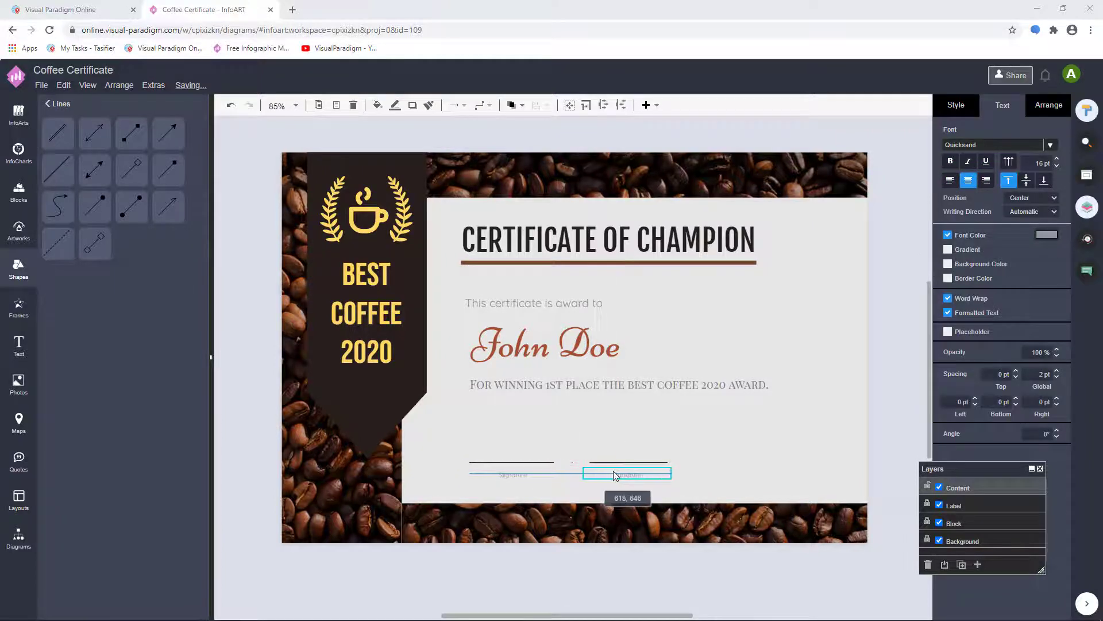
double_click(614, 471)
type("Date")
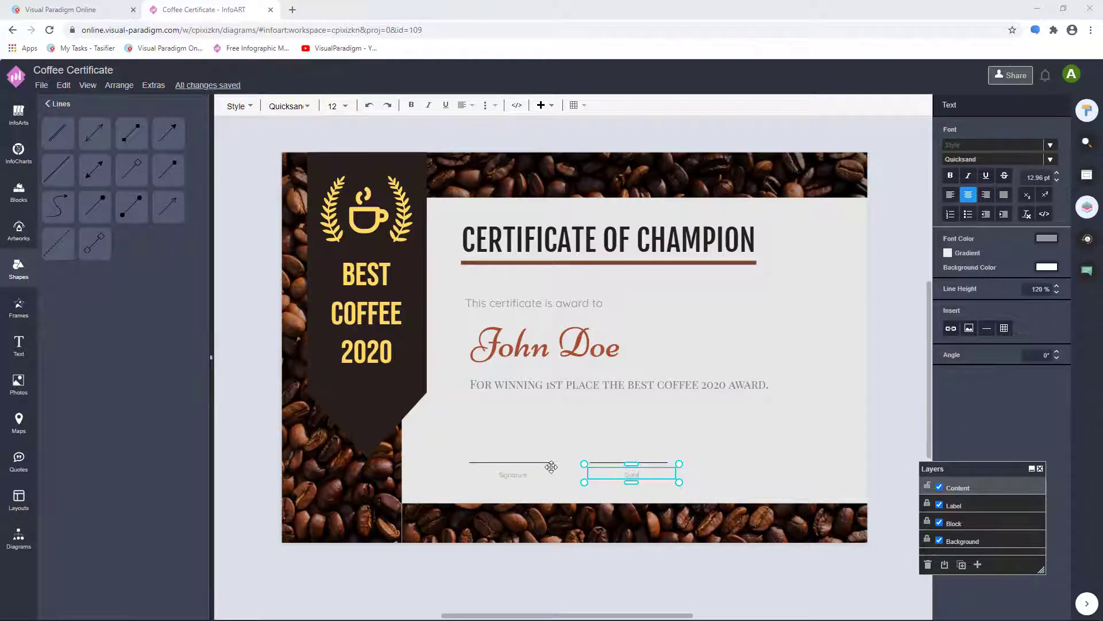
left_click(552, 460)
- Give both signature and date lines a new colour from the Style settings
left_click(606, 462)
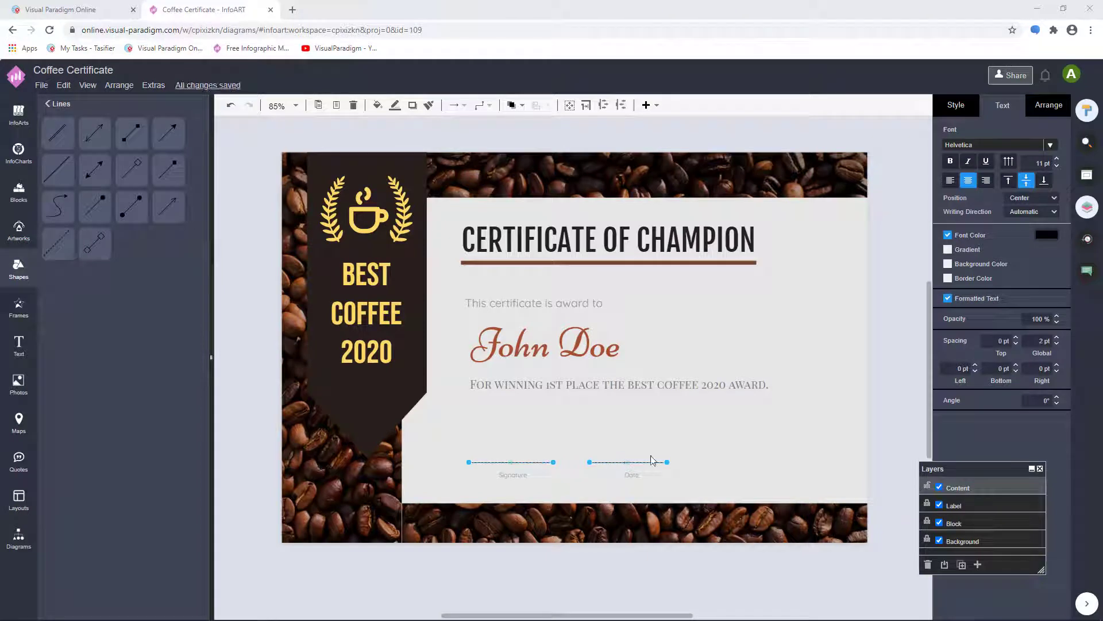
left_click(953, 108)
left_click(1047, 189)
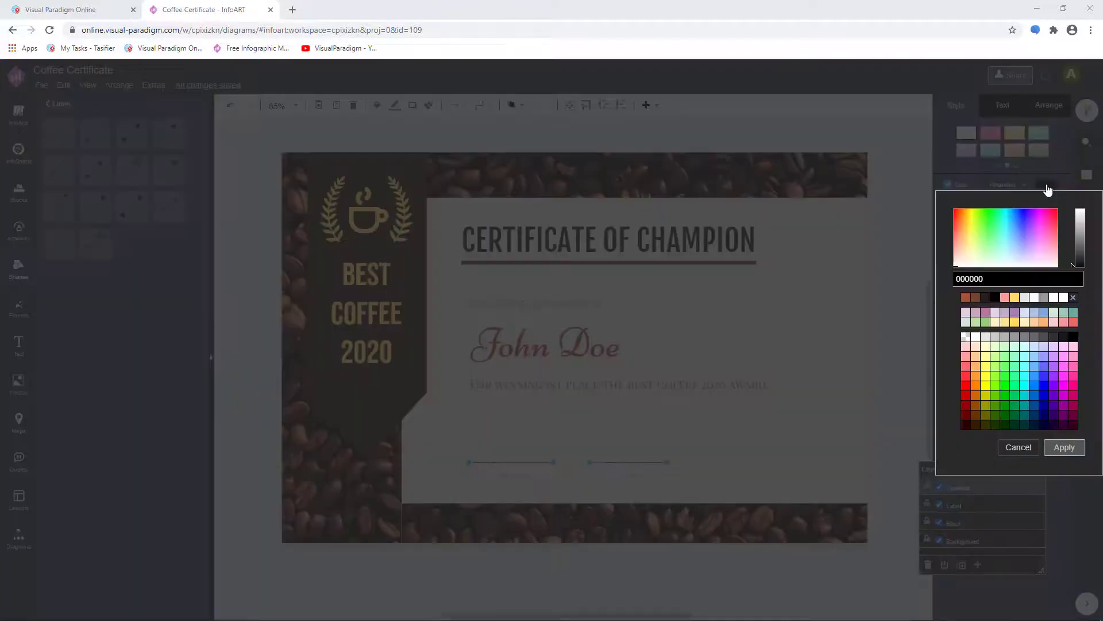
left_click(1044, 311)
left_click(1064, 446)
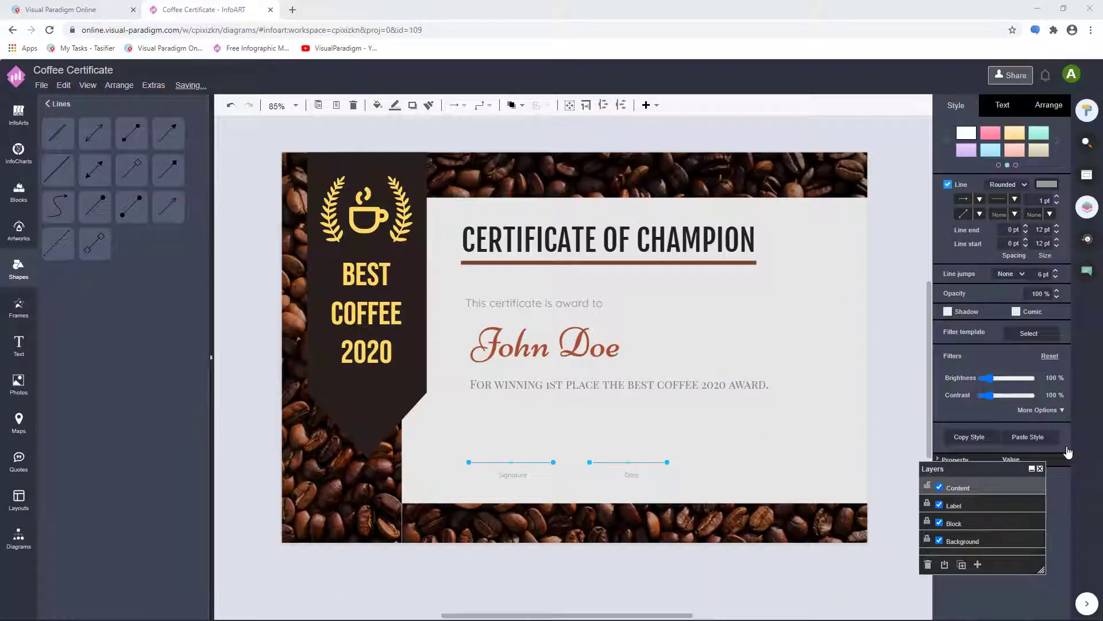
left_click(60, 104)
- Place a brown award badge from Artworks at the certificate's lower right
left_click(19, 232)
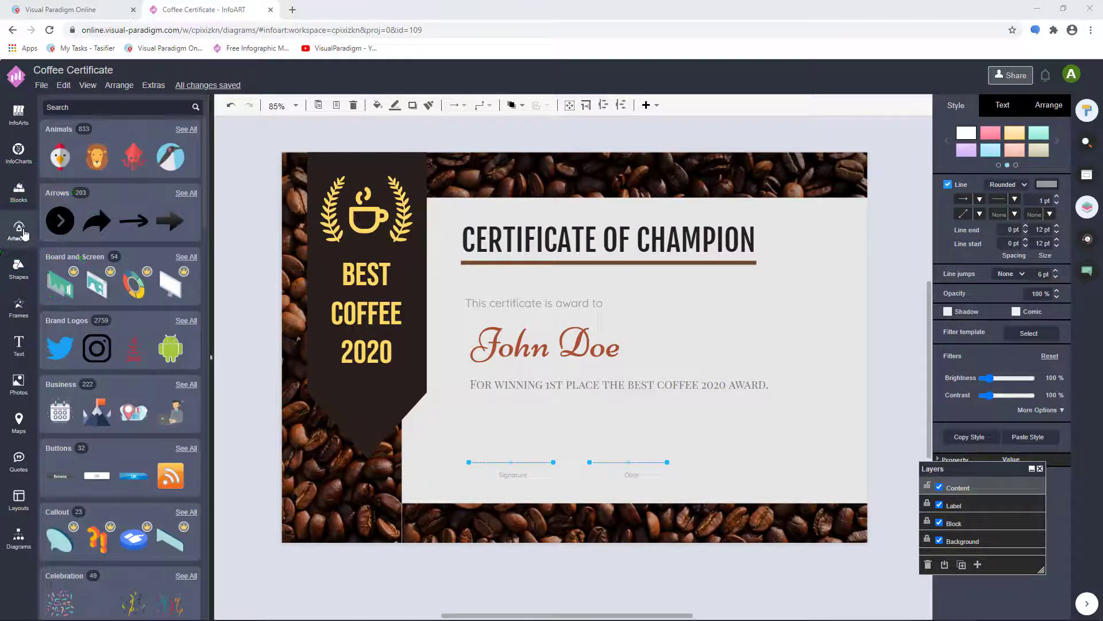
type("award")
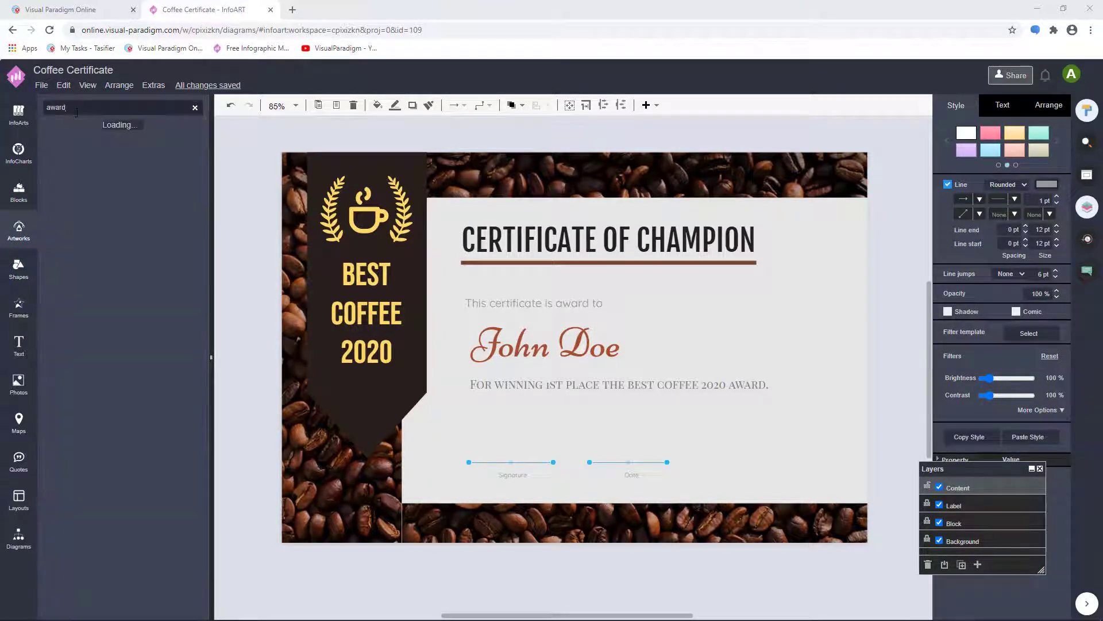
left_click_drag(131, 245, 806, 433)
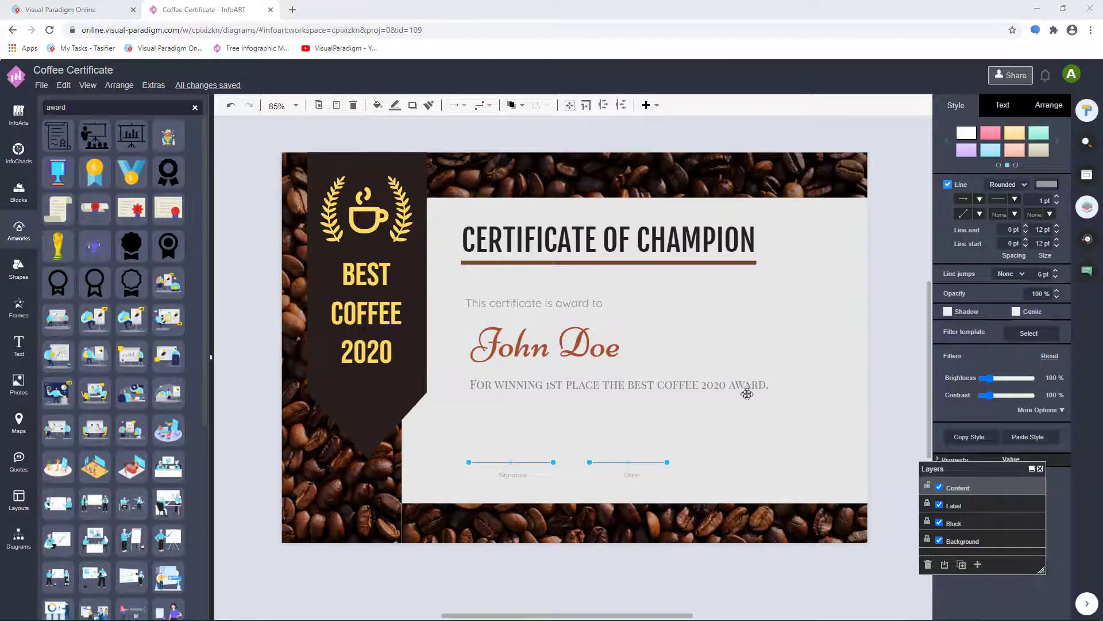
left_click(952, 150)
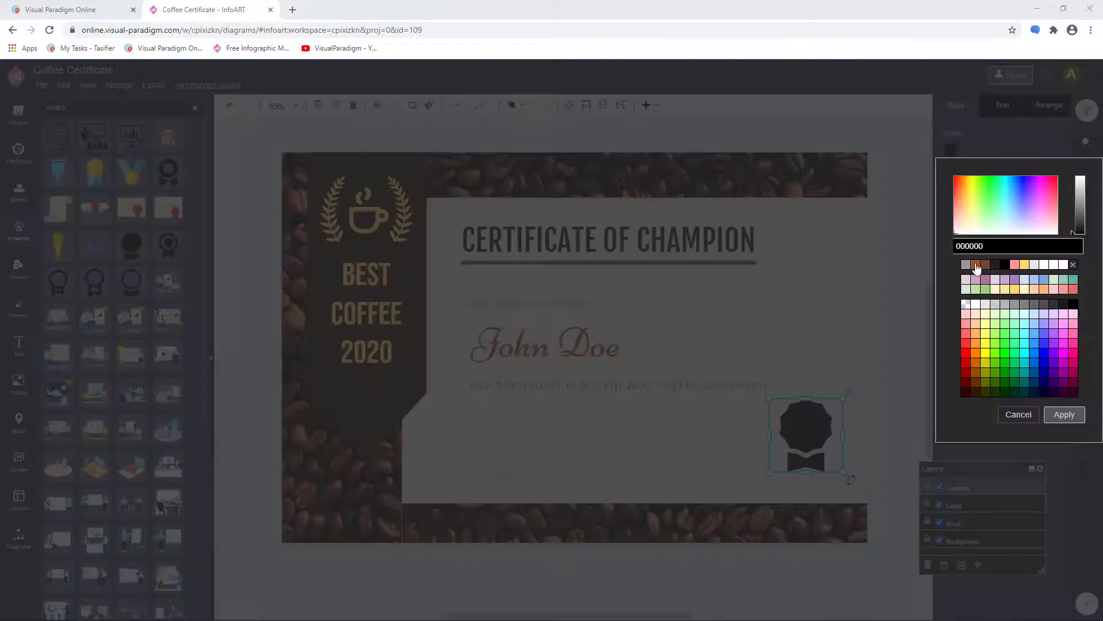
left_click(1052, 392)
left_click(1062, 416)
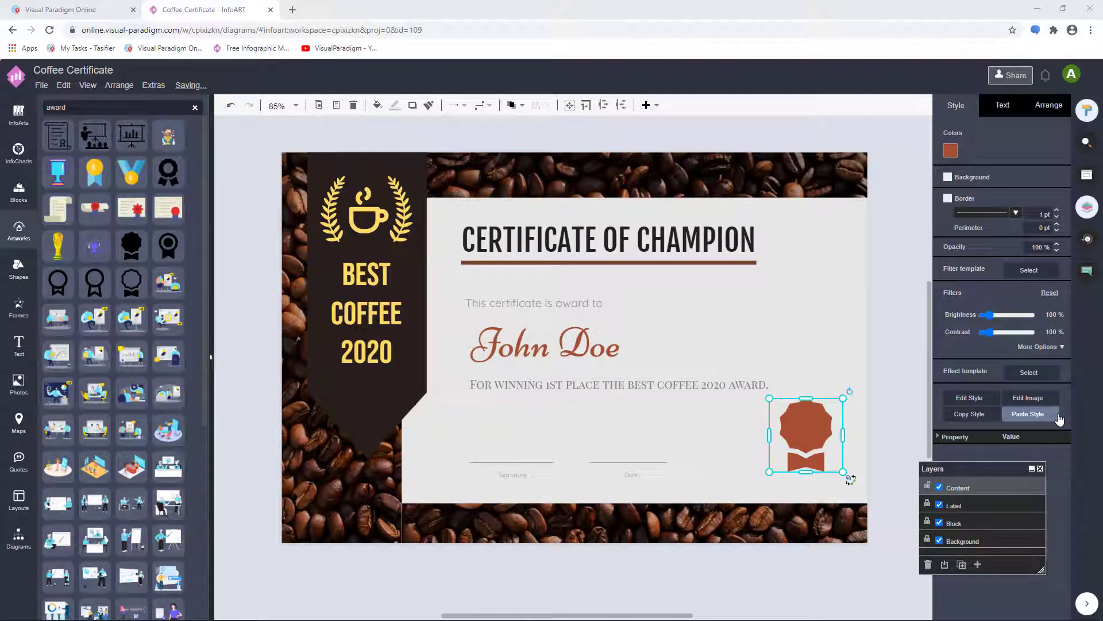
left_click(869, 408)
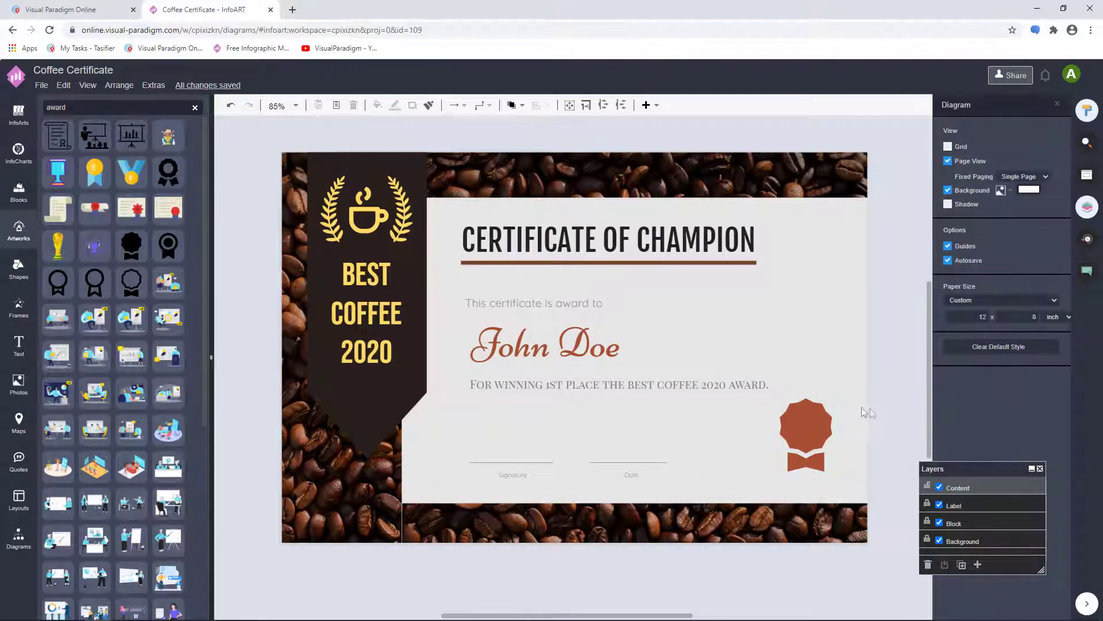
- Export the certificate as a PDF and open it
left_click(19, 112)
left_click(41, 85)
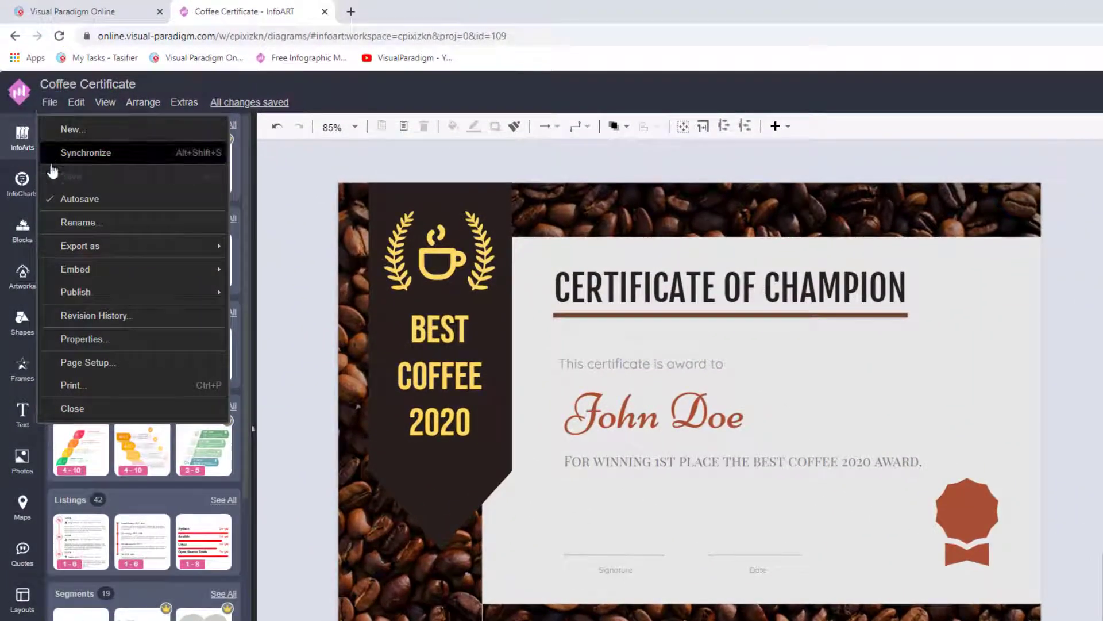
left_click(250, 294)
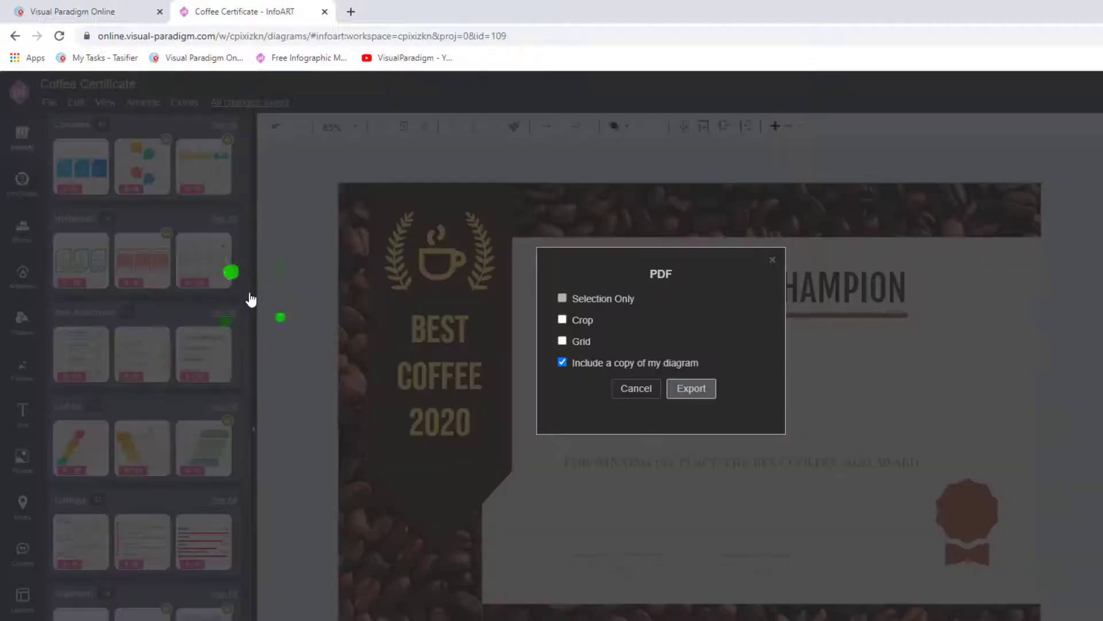
left_click(707, 393)
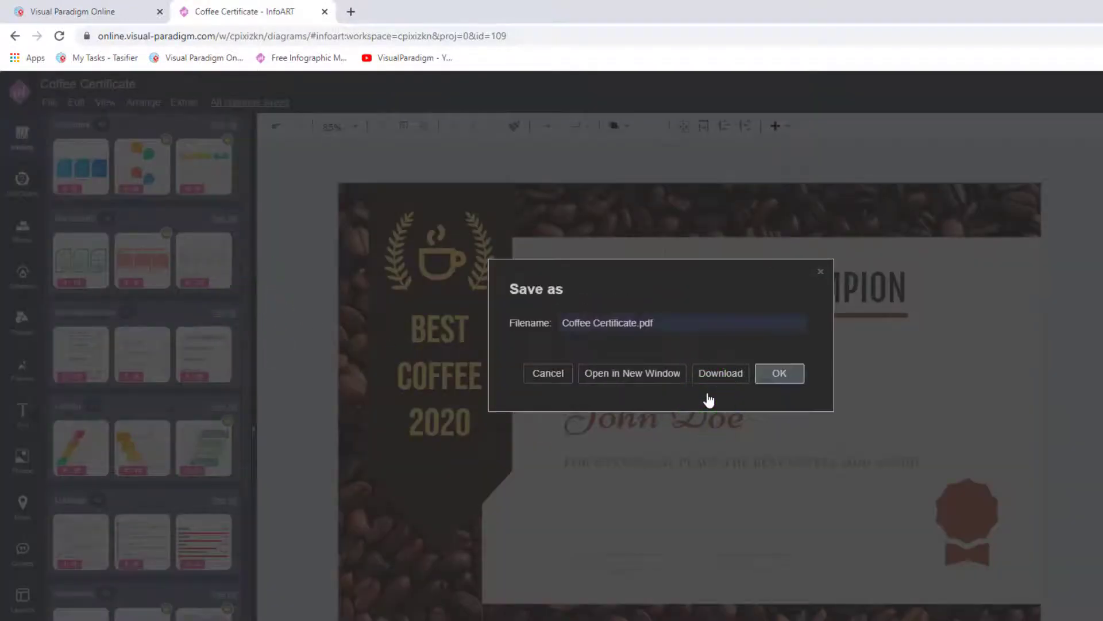
left_click(762, 376)
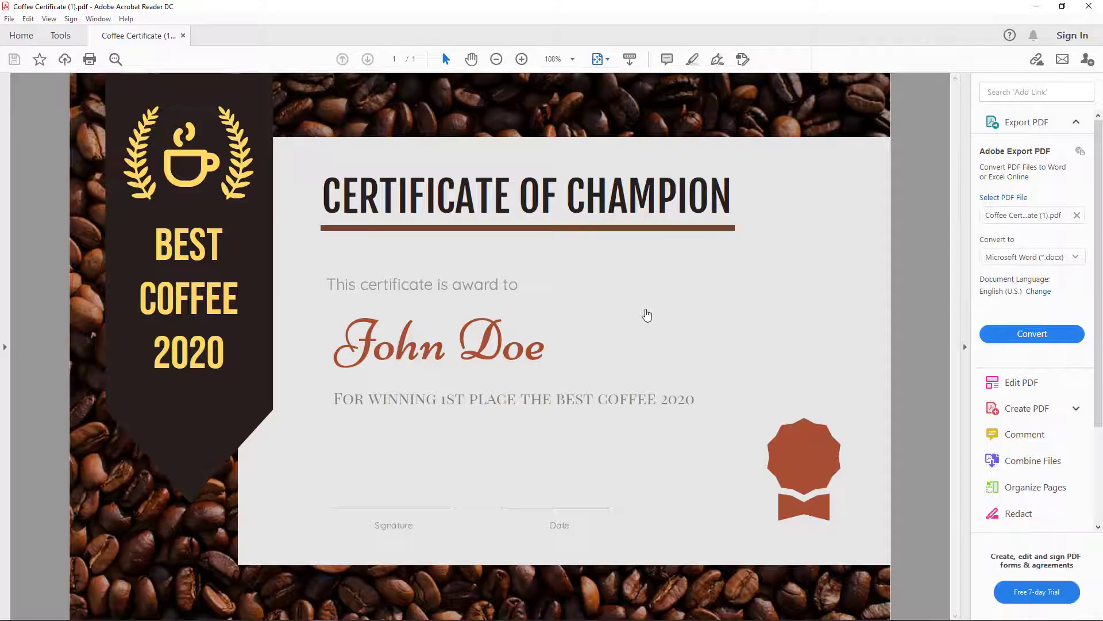